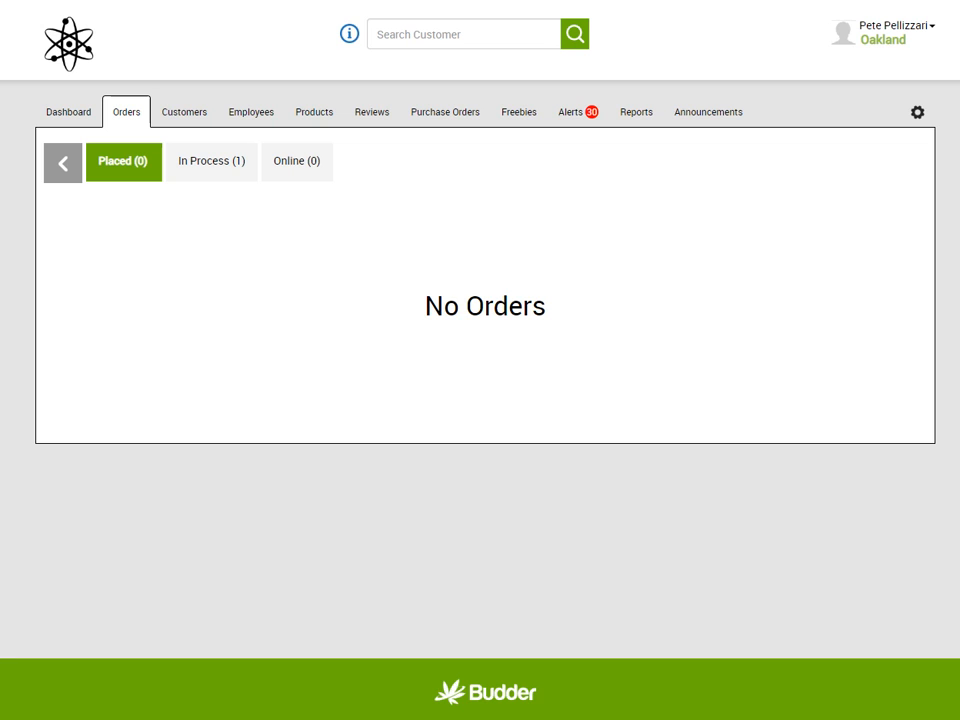
Open the License Manager settings page, where no company licenses exist yet
click(916, 113)
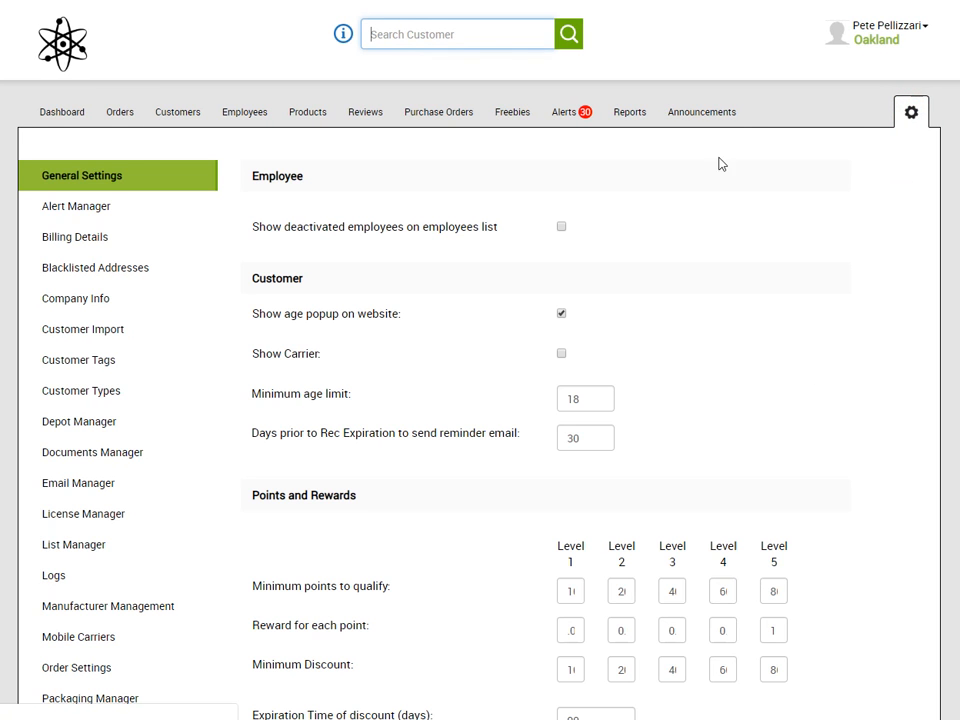
click(104, 514)
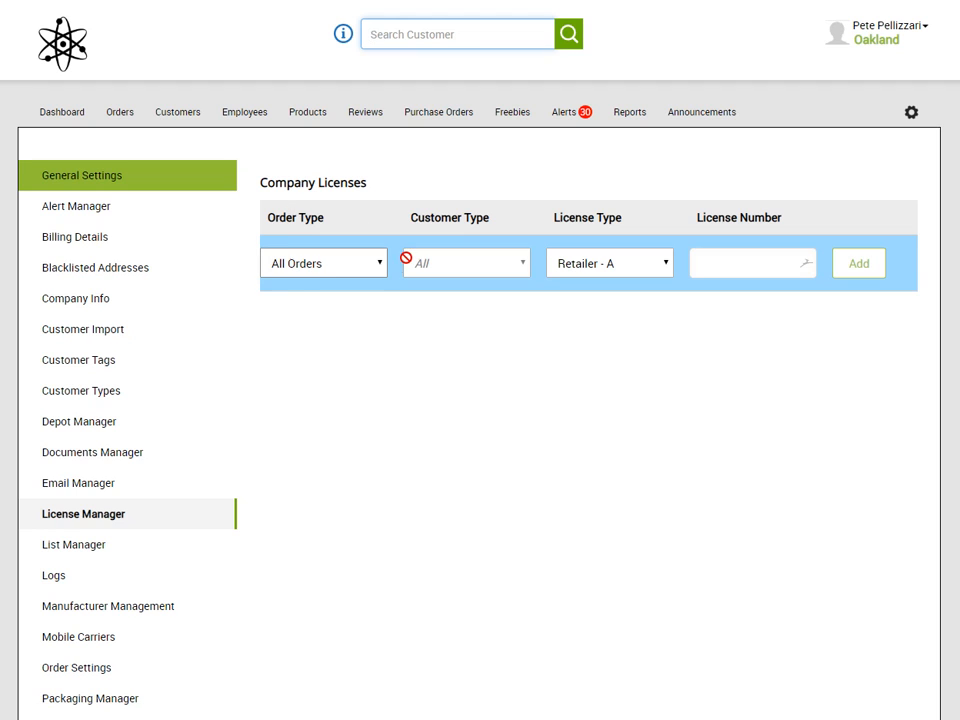
click(378, 263)
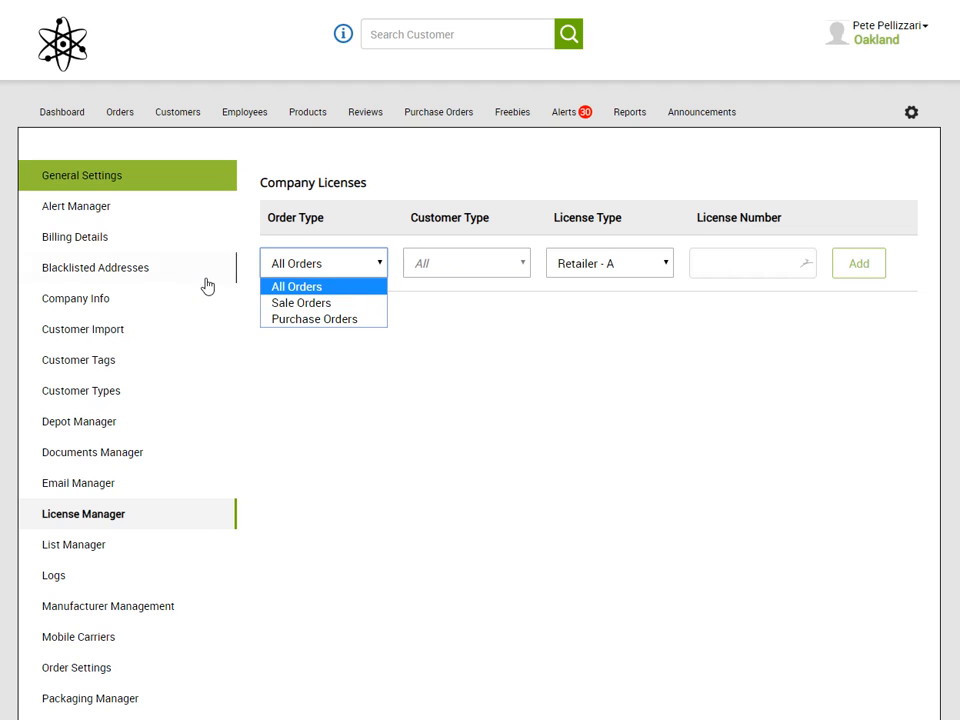
Add a Sale Orders, VIP Adult Use, Retailer - A company license with its license number
click(285, 274)
click(274, 266)
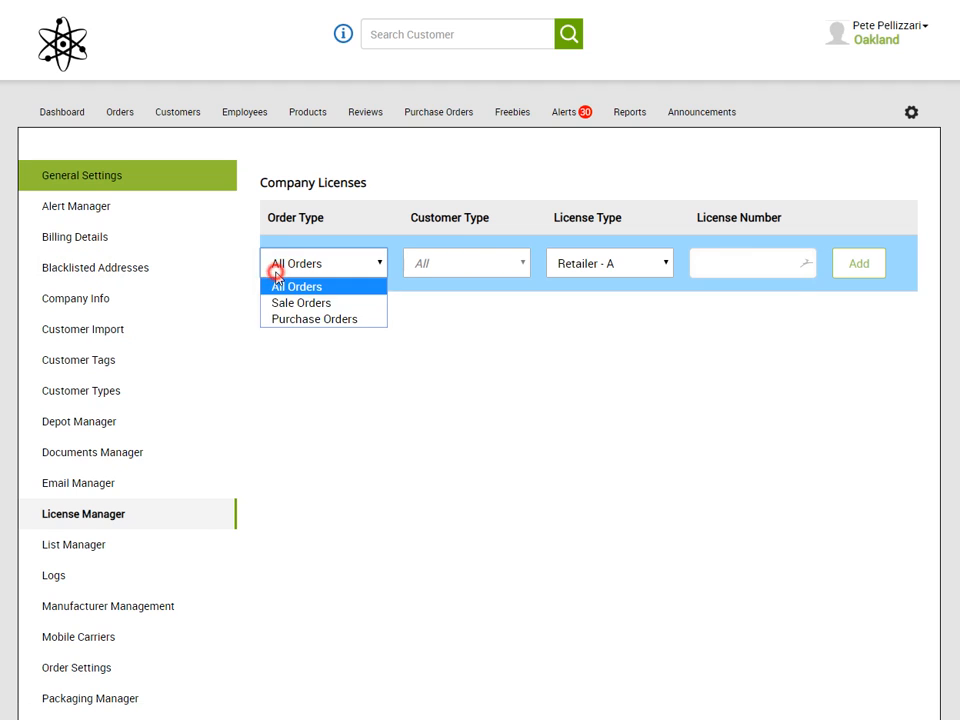
click(342, 309)
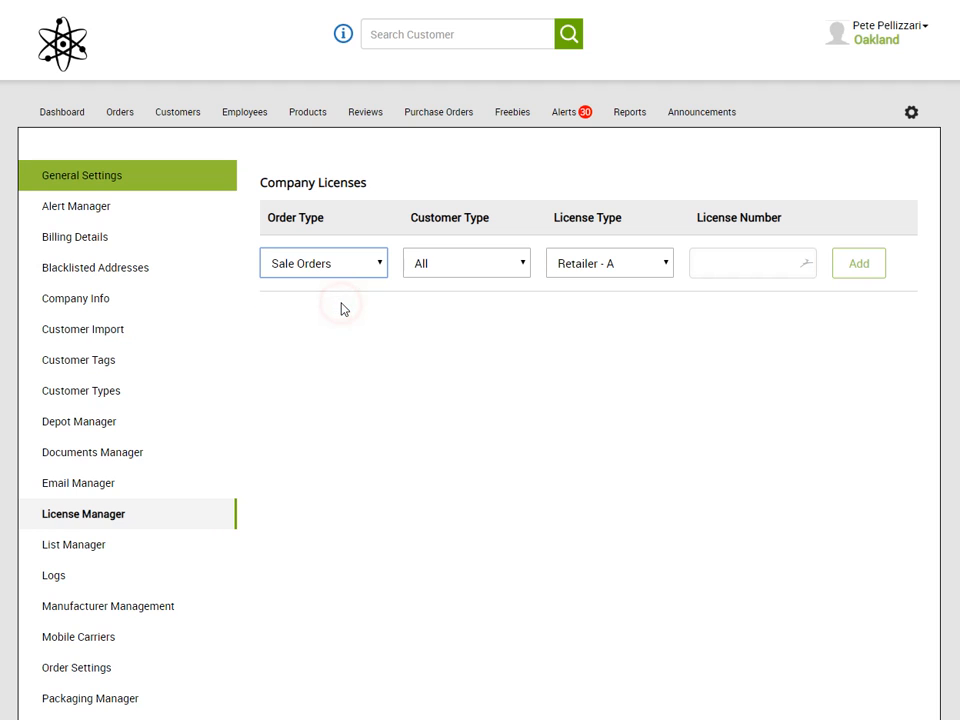
click(523, 262)
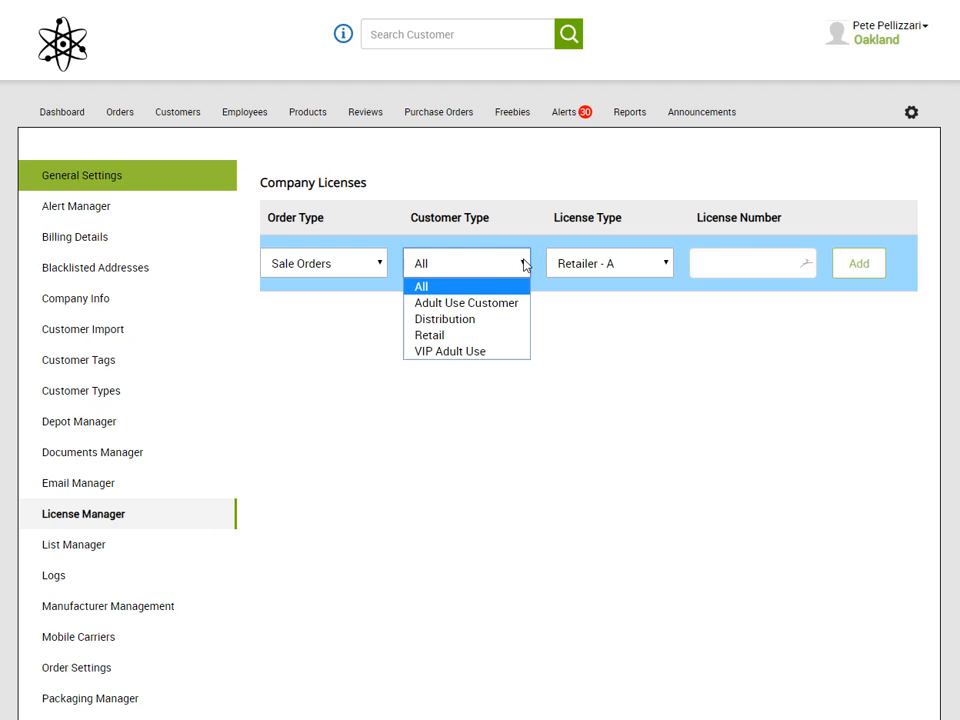
click(513, 354)
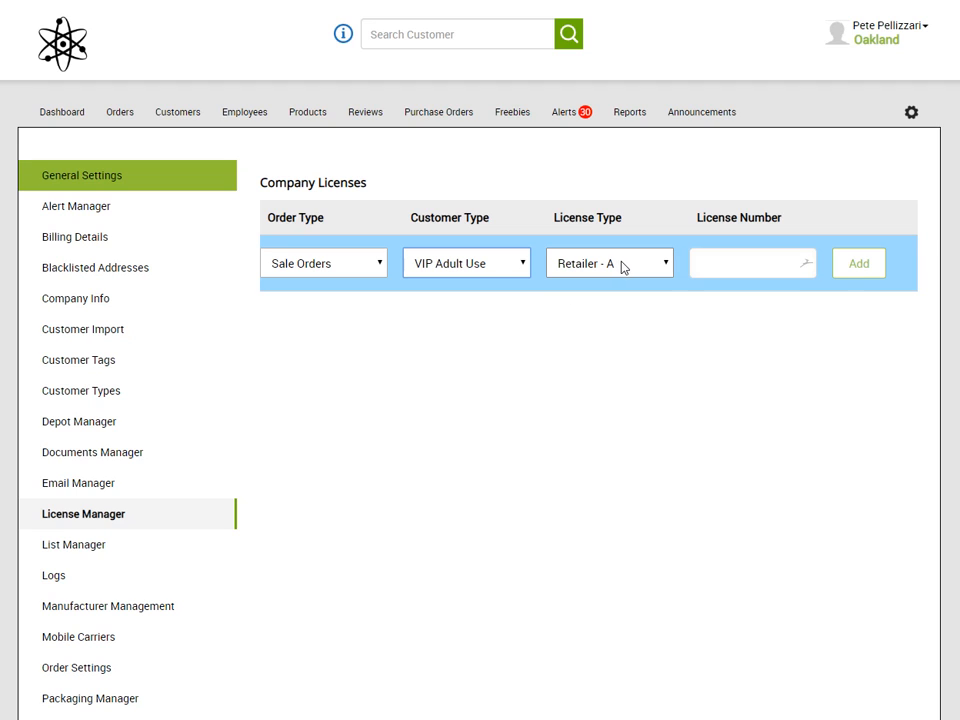
click(744, 267)
text(1111111111)
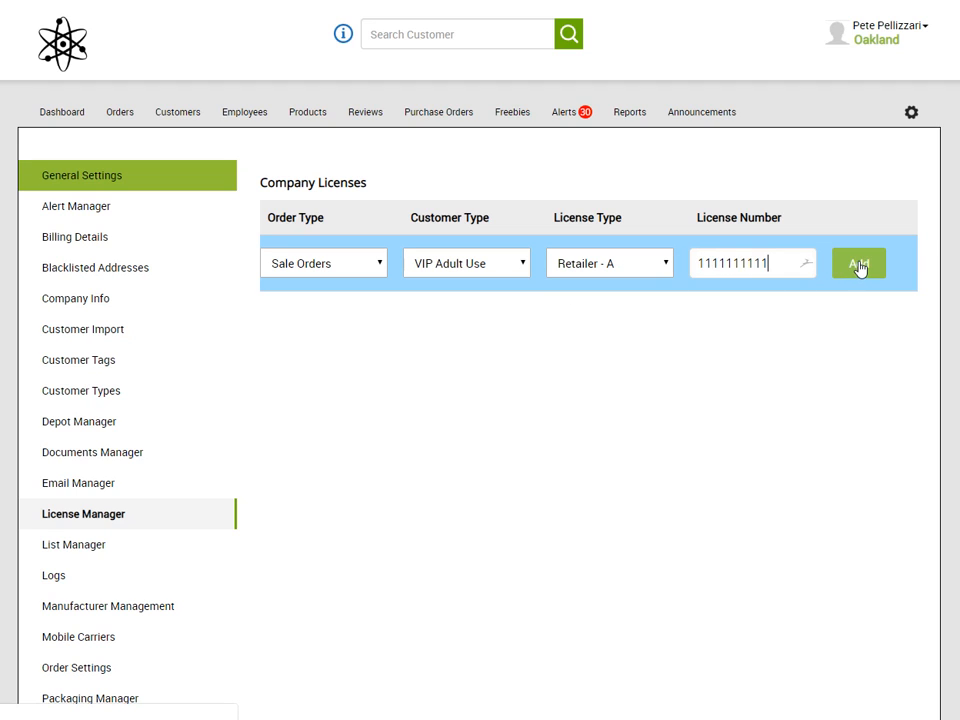
click(858, 265)
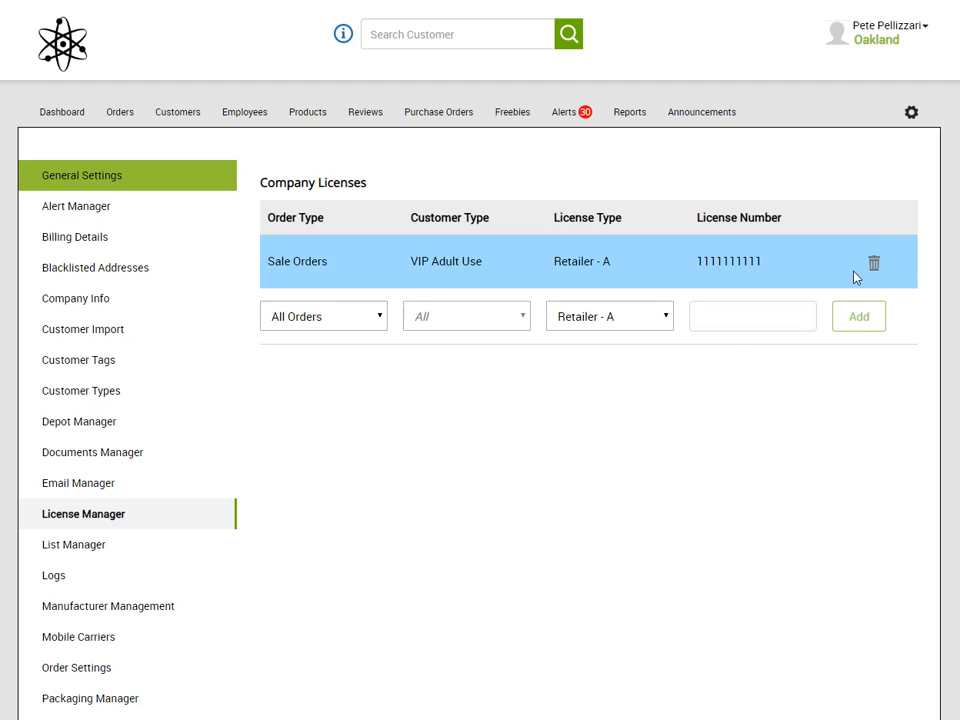
click(364, 317)
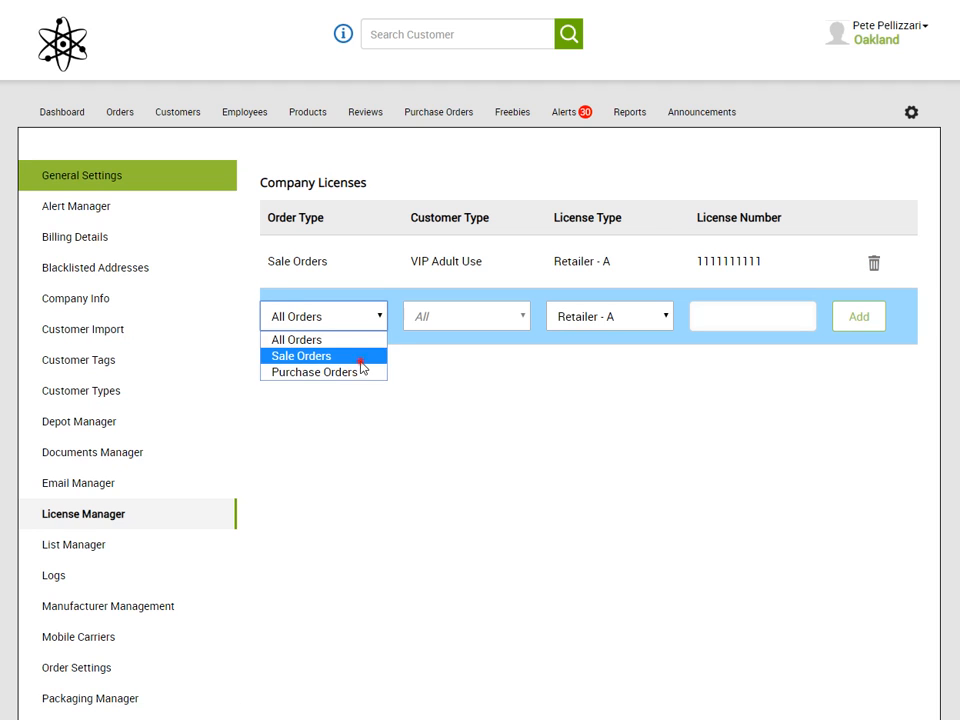
Add a Sale Orders, Adult Use Customer, Retailer - M company license with its number
click(360, 358)
click(491, 317)
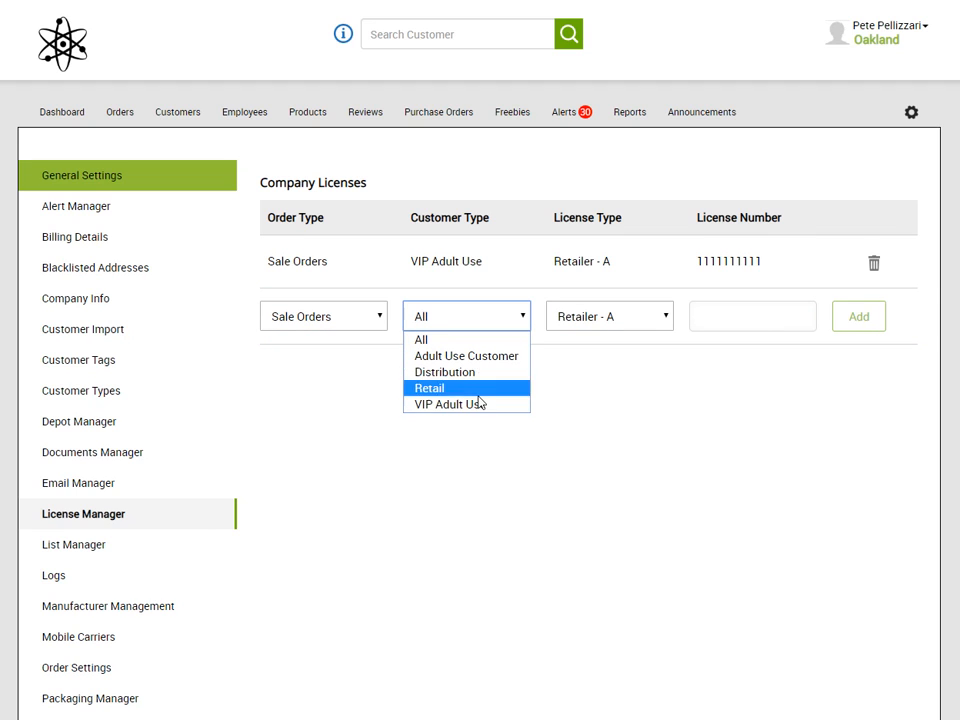
click(482, 355)
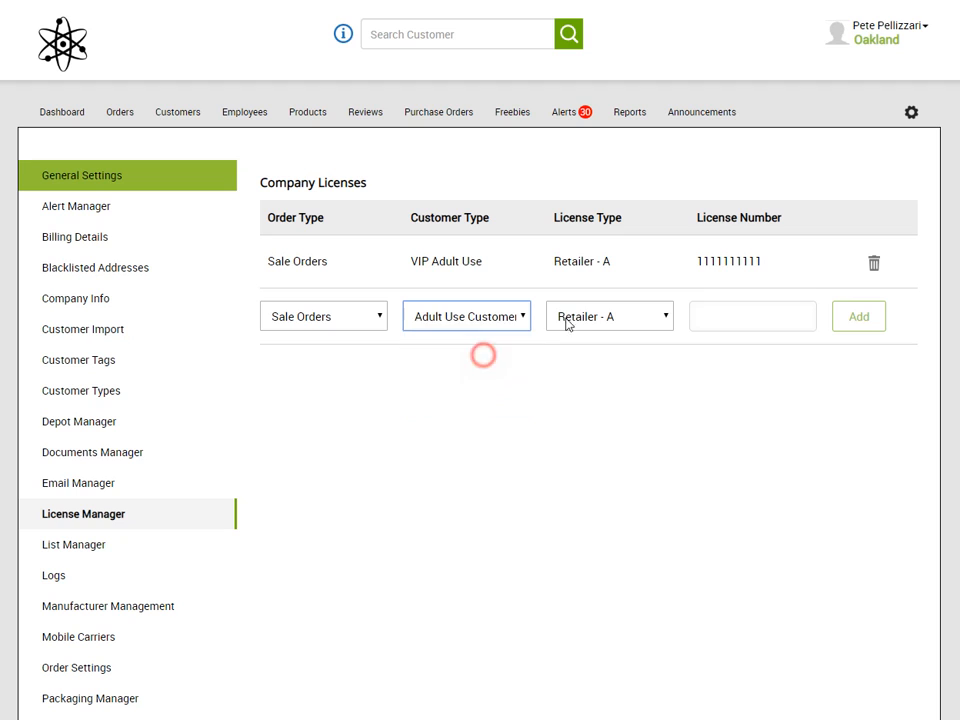
click(628, 323)
click(628, 356)
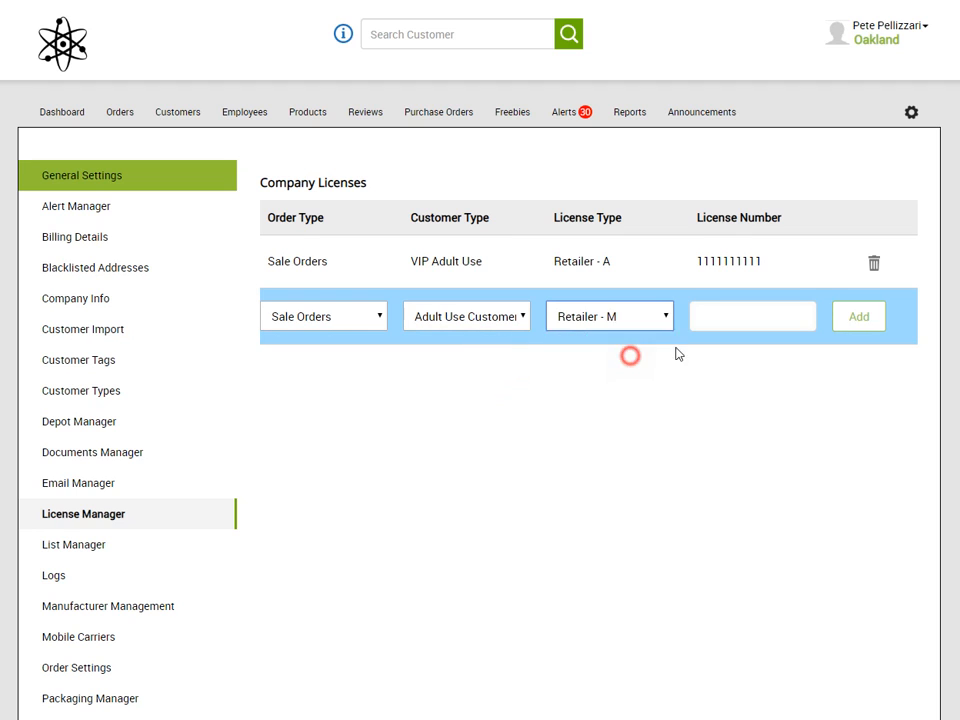
click(700, 320)
text(22222222222)
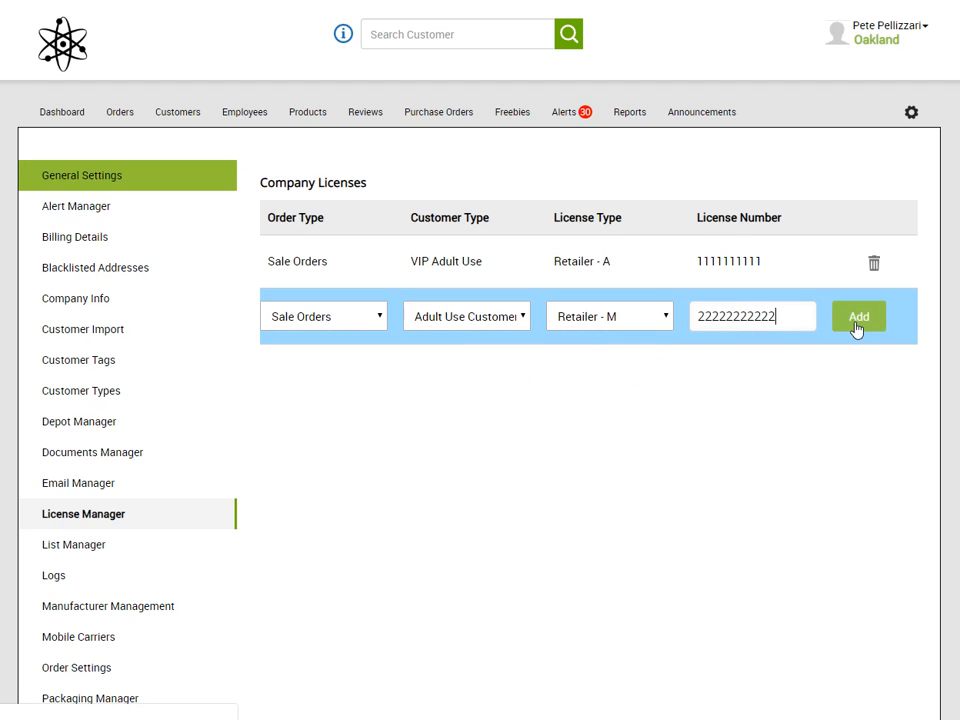
click(858, 322)
click(381, 370)
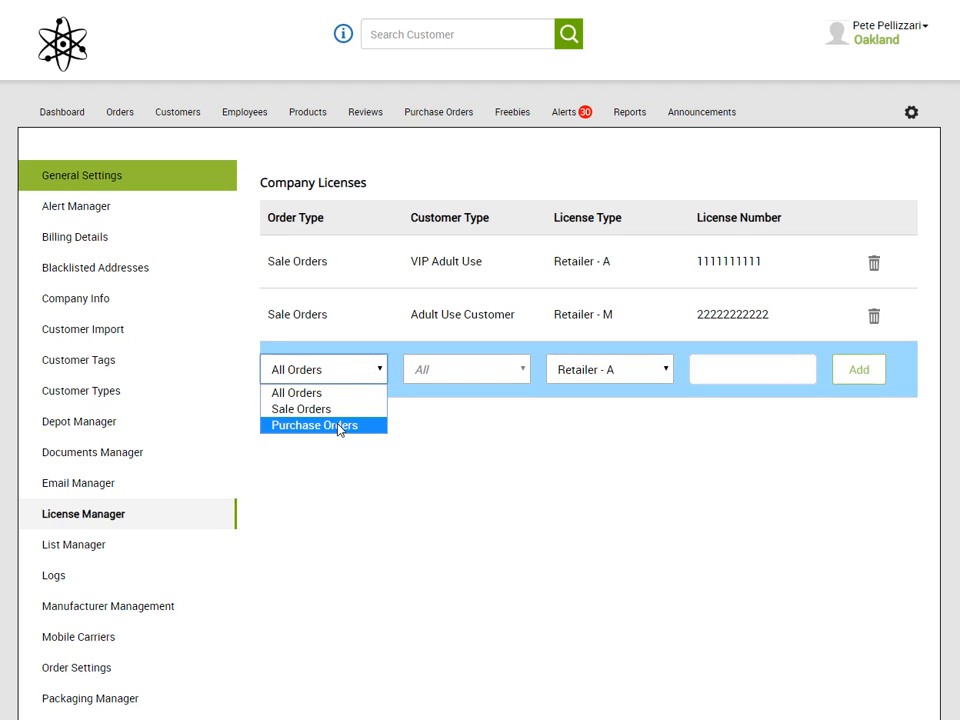
Add a Purchase Orders company license of type Distributor with its license number
click(336, 425)
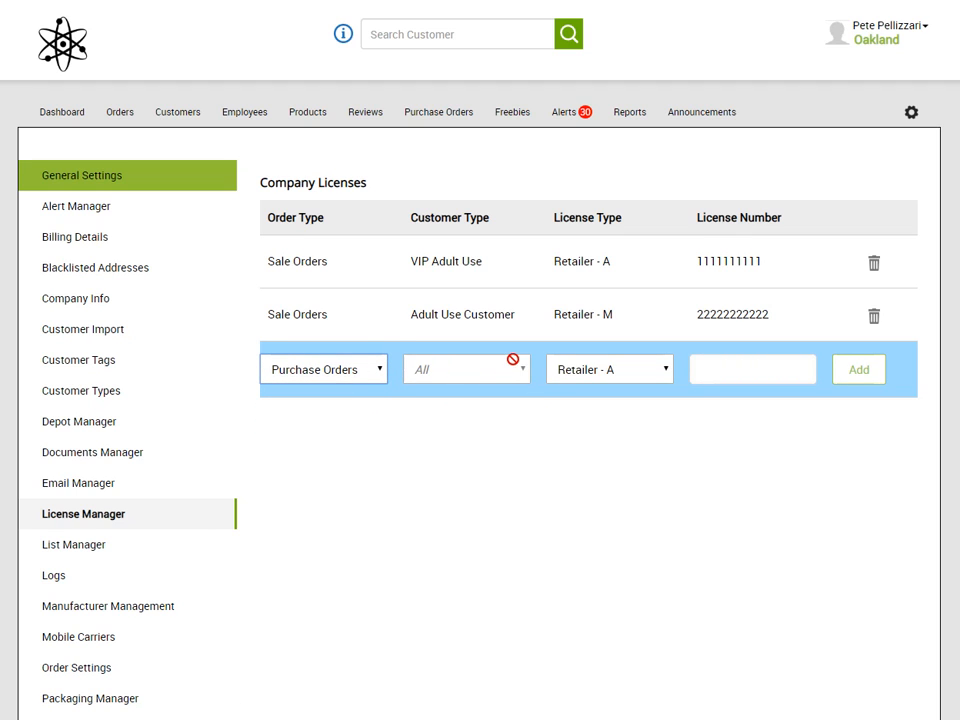
click(639, 369)
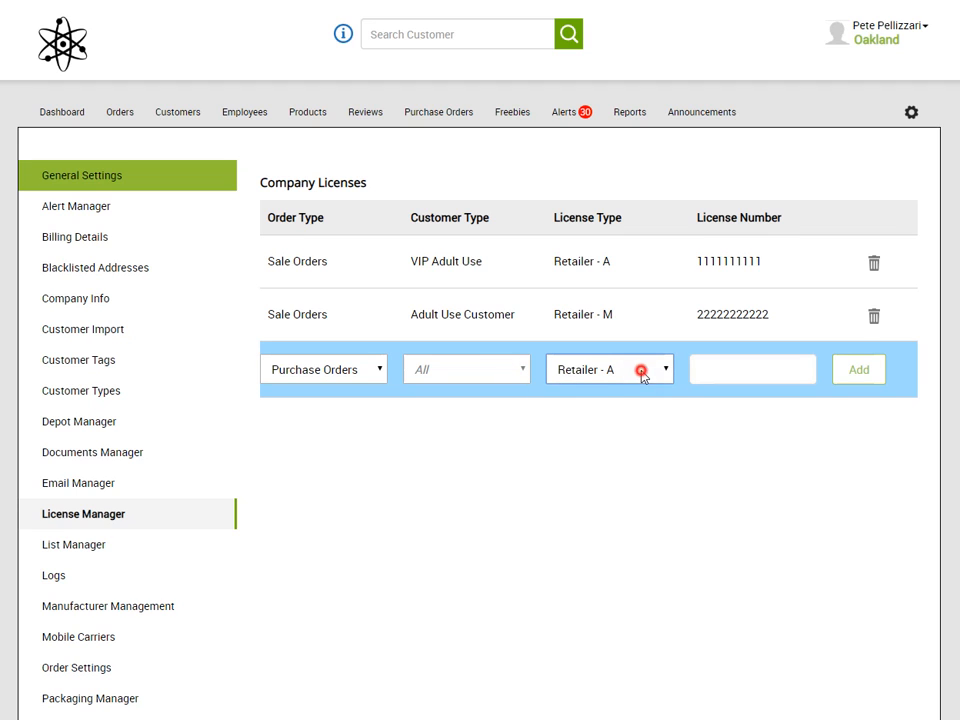
click(645, 457)
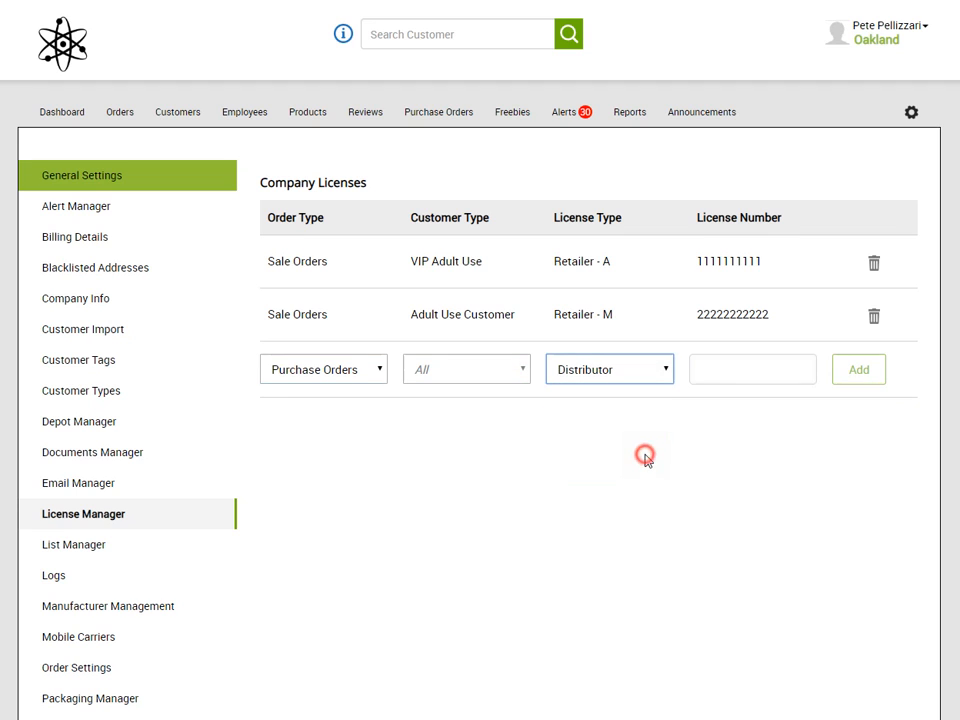
click(743, 369)
text(333333333333)
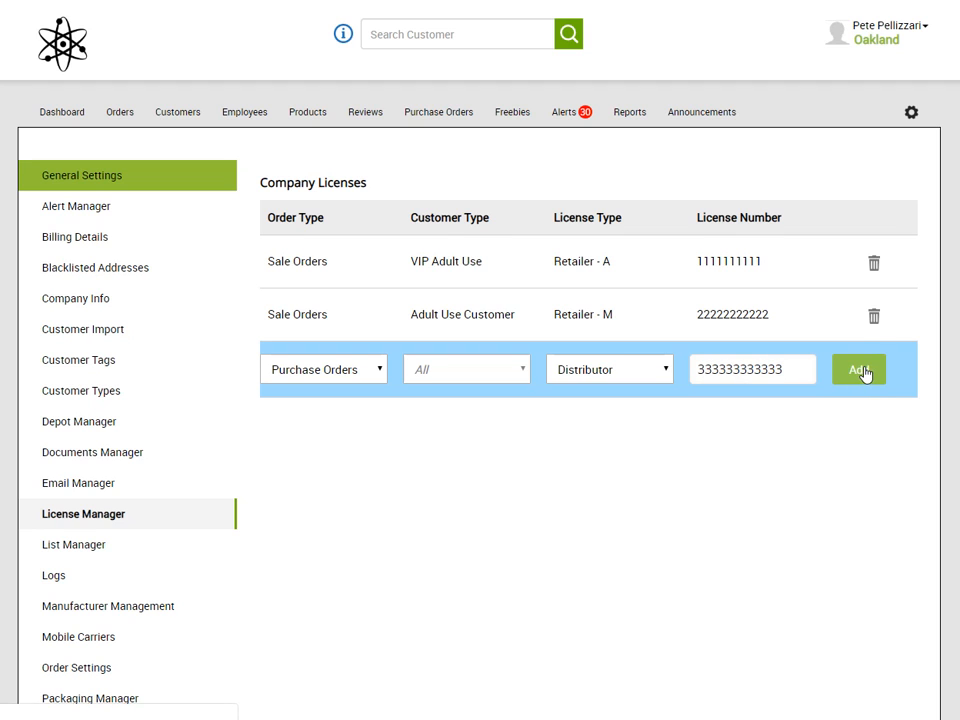
click(863, 370)
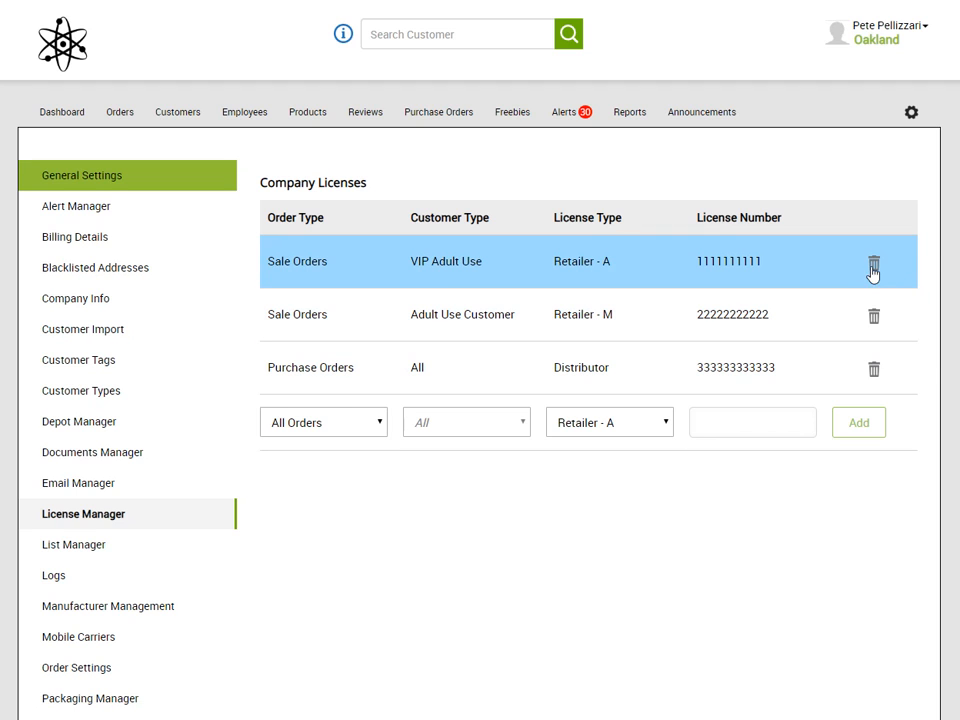
Delete each of the three company licenses, confirming every deletion
click(874, 264)
click(545, 47)
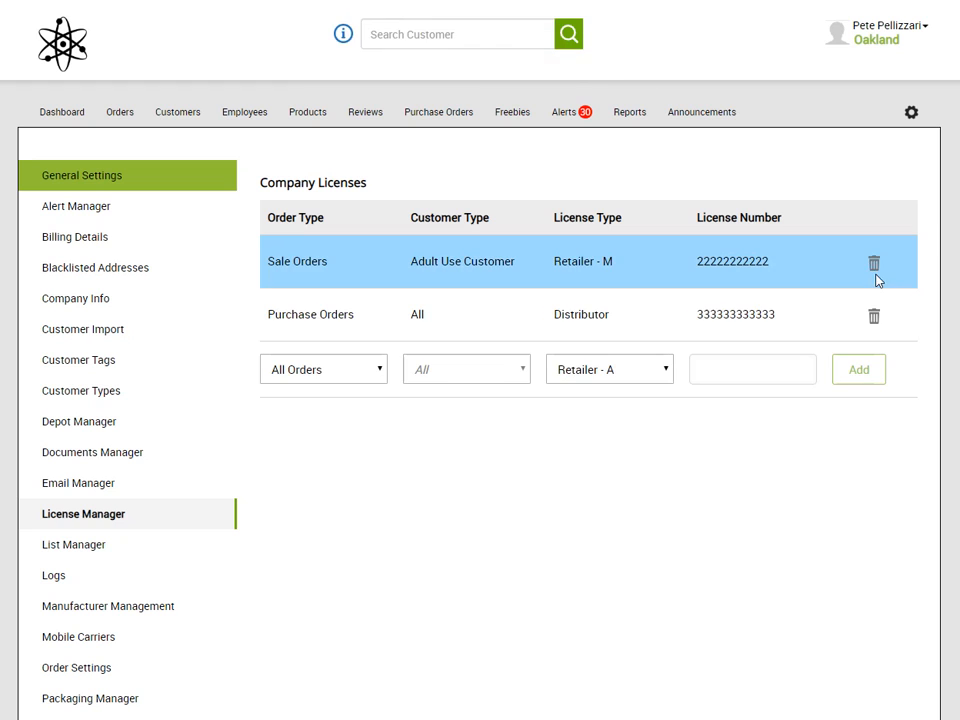
click(873, 264)
click(578, 47)
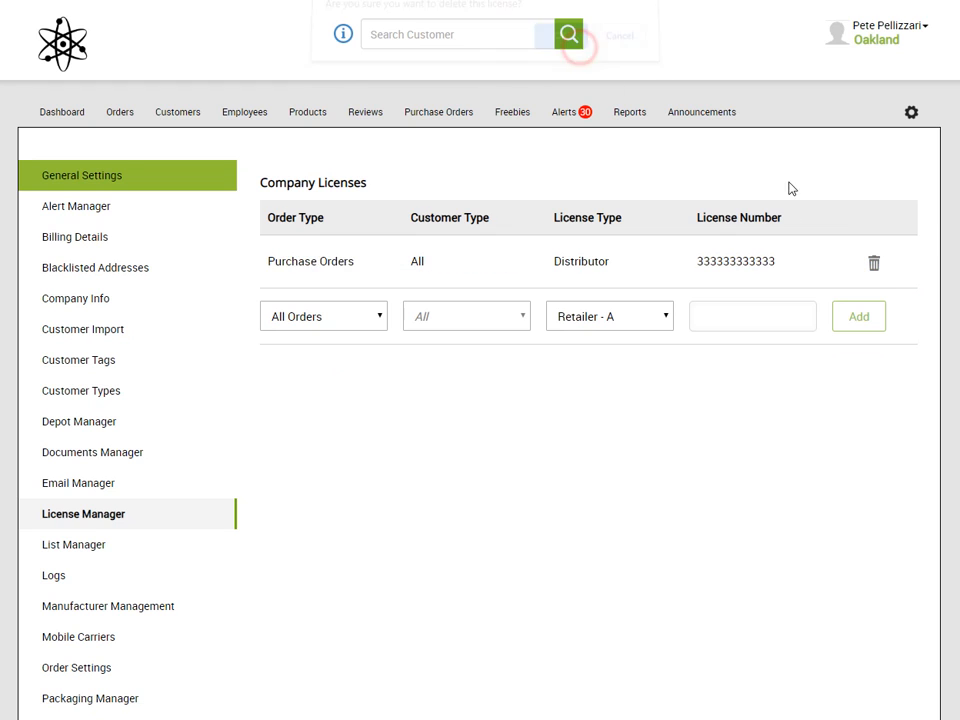
click(874, 264)
click(553, 46)
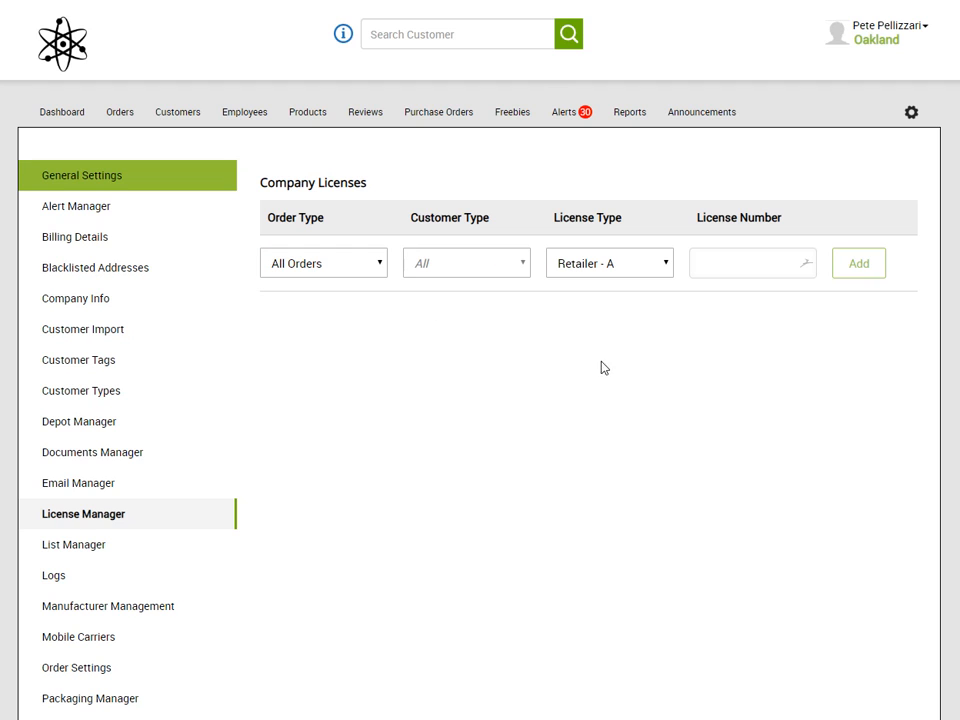
Add an All Orders company license of type Microbusiness with its license number
click(639, 263)
click(643, 318)
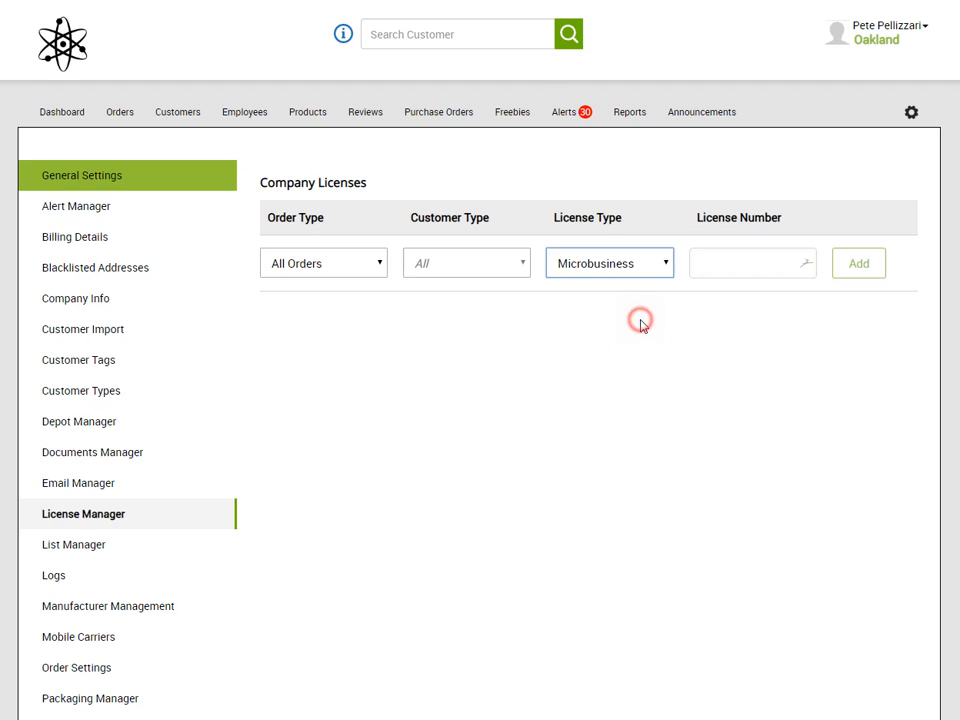
click(733, 269)
text(11111111111)
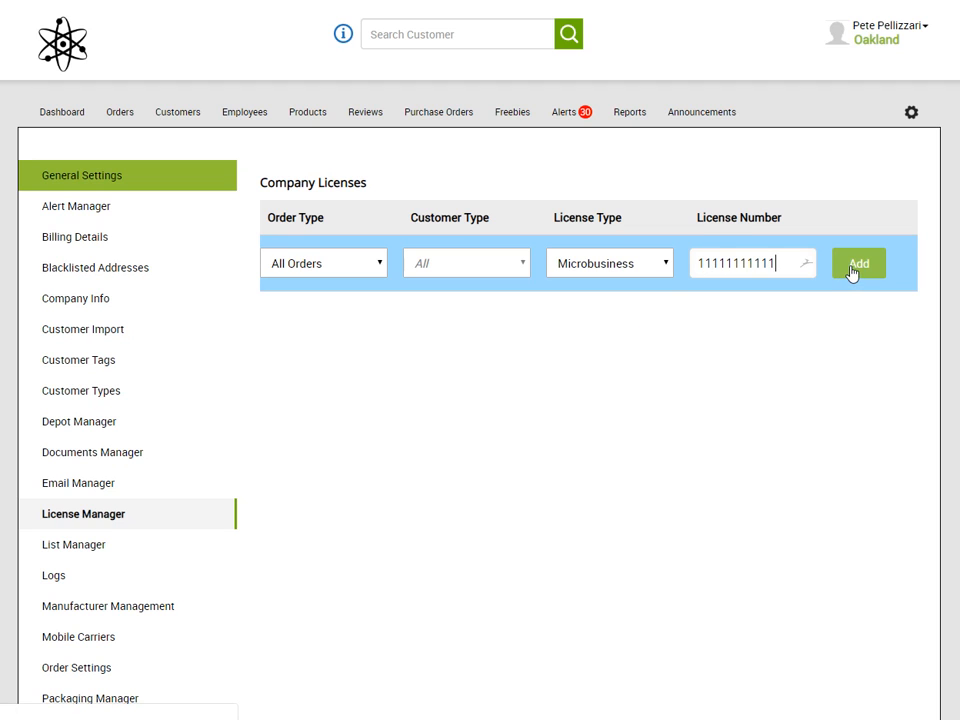
click(853, 272)
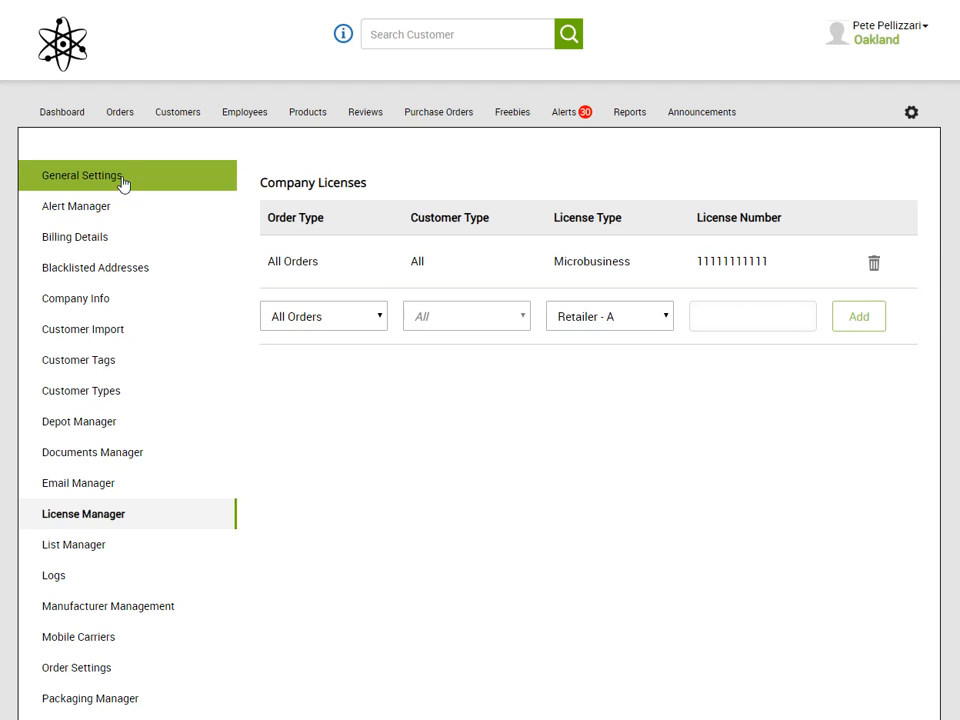
Start a new order for the customer from the Customers list
click(179, 118)
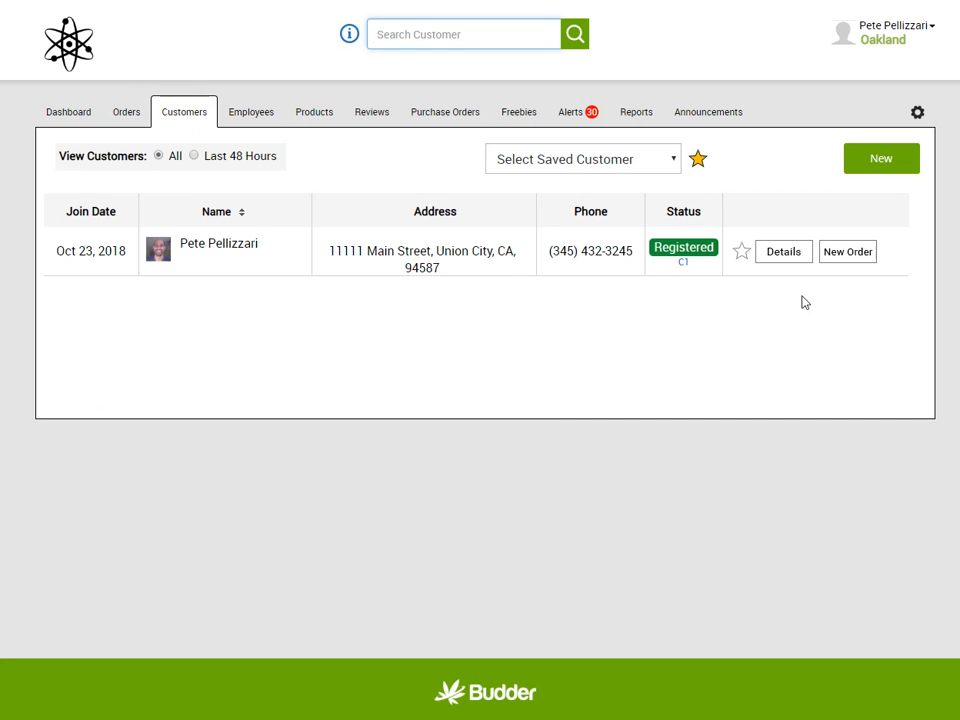
click(864, 257)
click(864, 261)
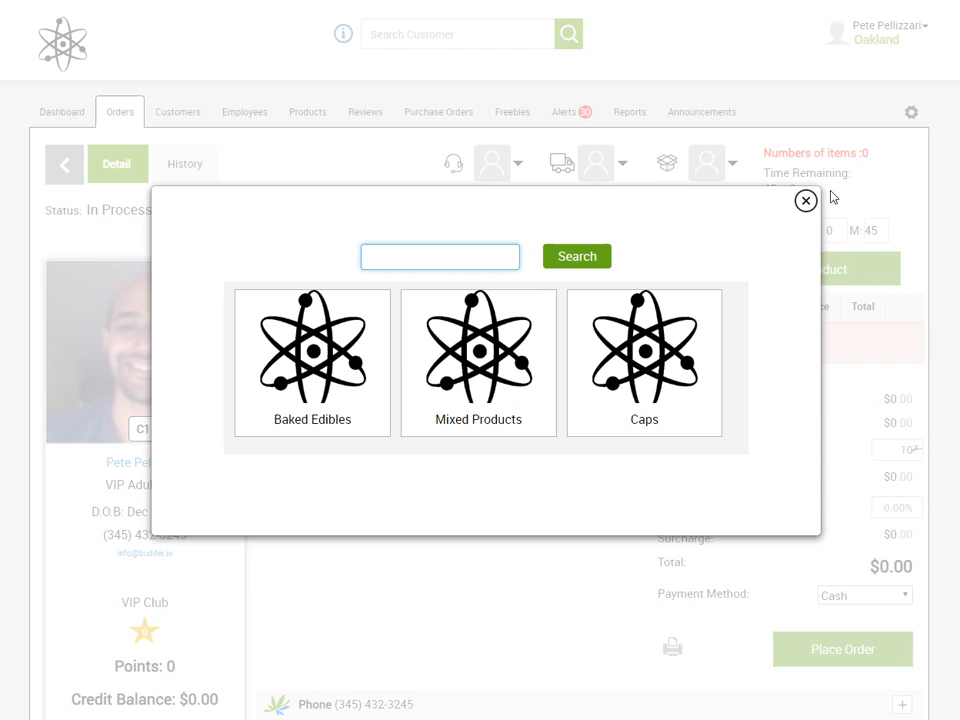
Close the category picker and highlight the Microbusiness license type and number under License Info
click(805, 200)
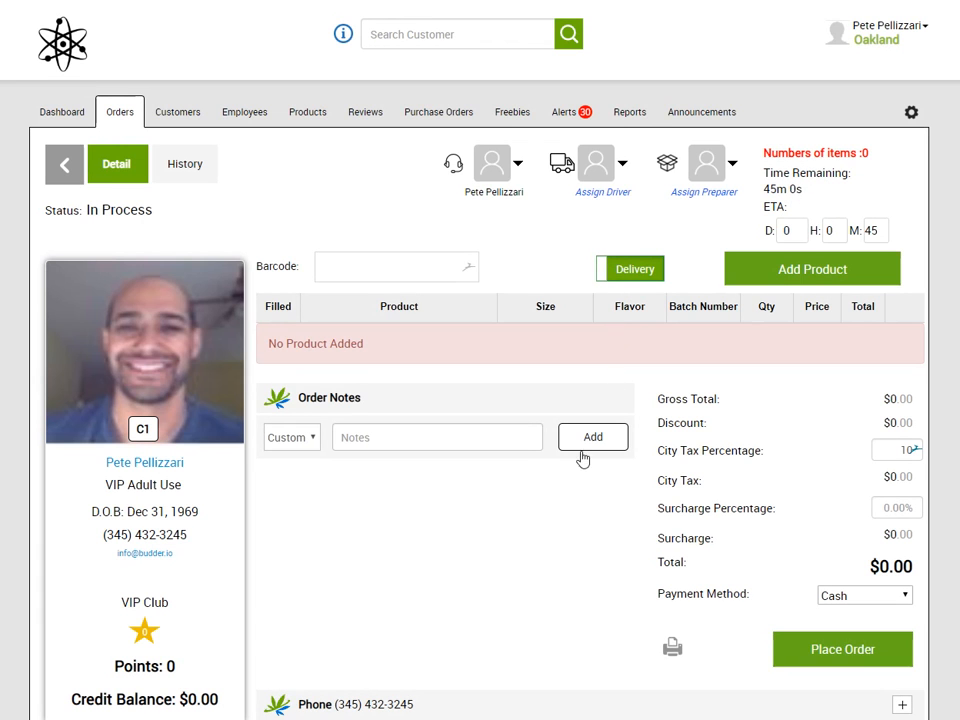
scroll(533, 557, down, 5)
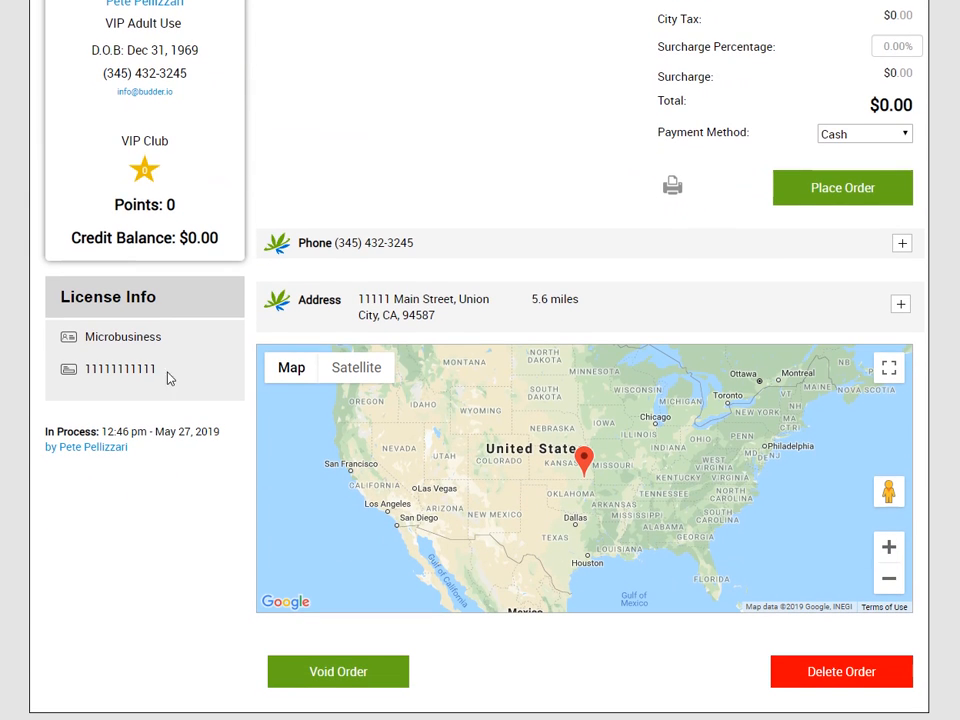
drag(88, 336, 165, 338)
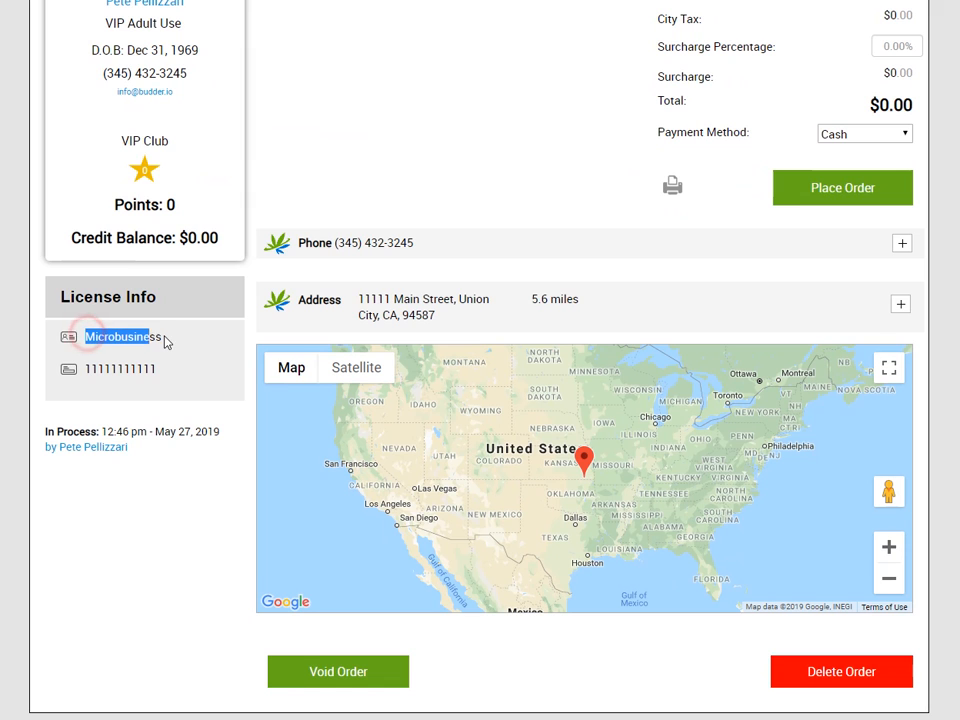
drag(88, 368, 161, 373)
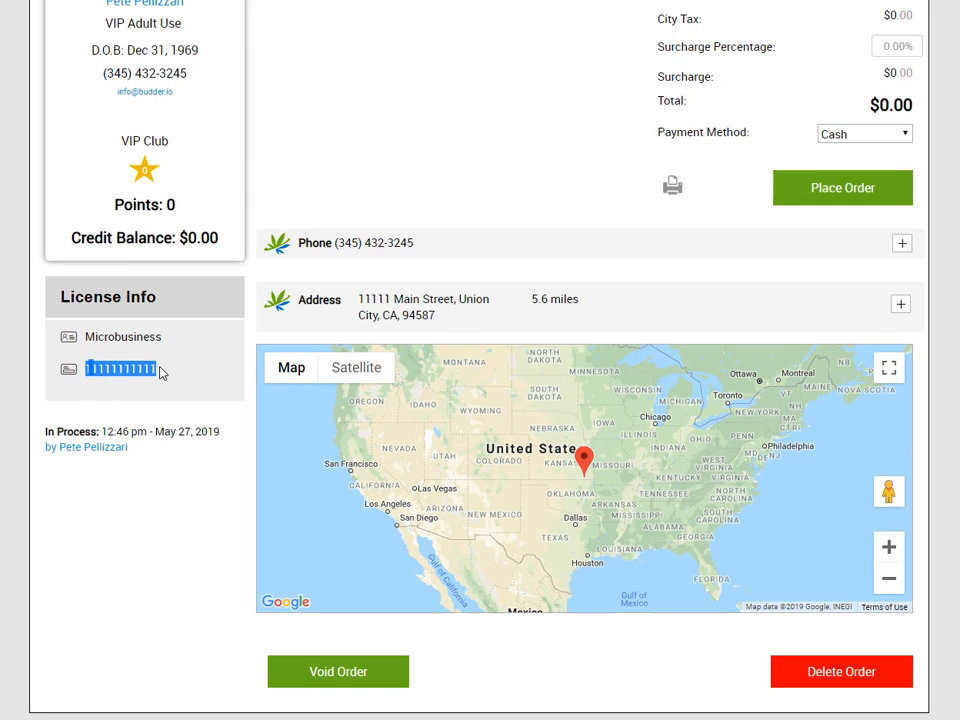
click(204, 379)
scroll(205, 385, up, 5)
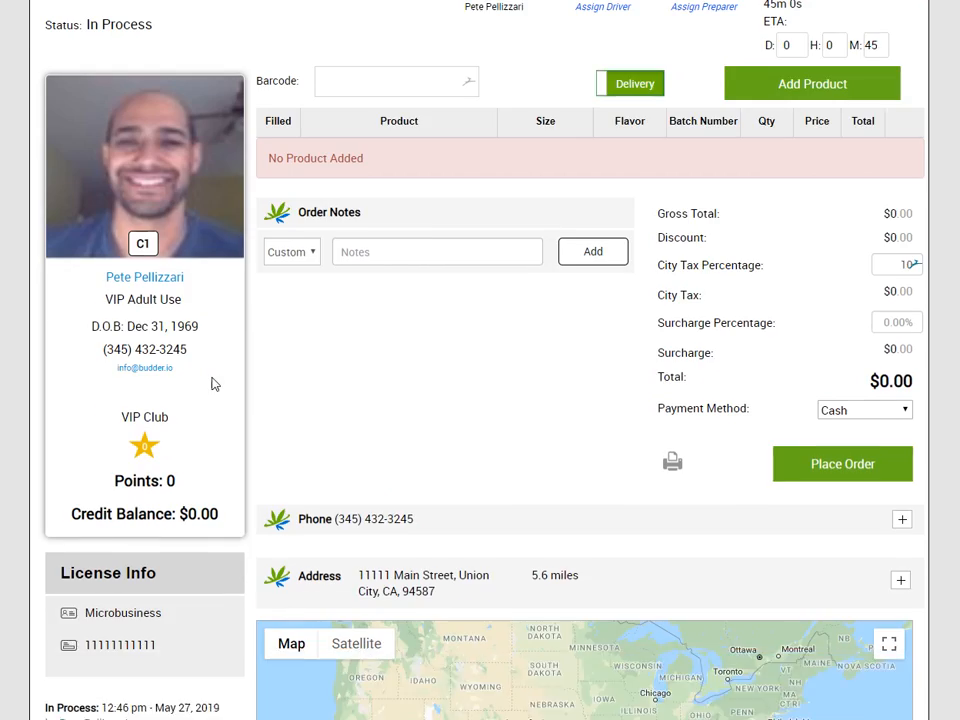
Add two Eighths of Blue Zerbert from Mixed Products to the order
click(870, 270)
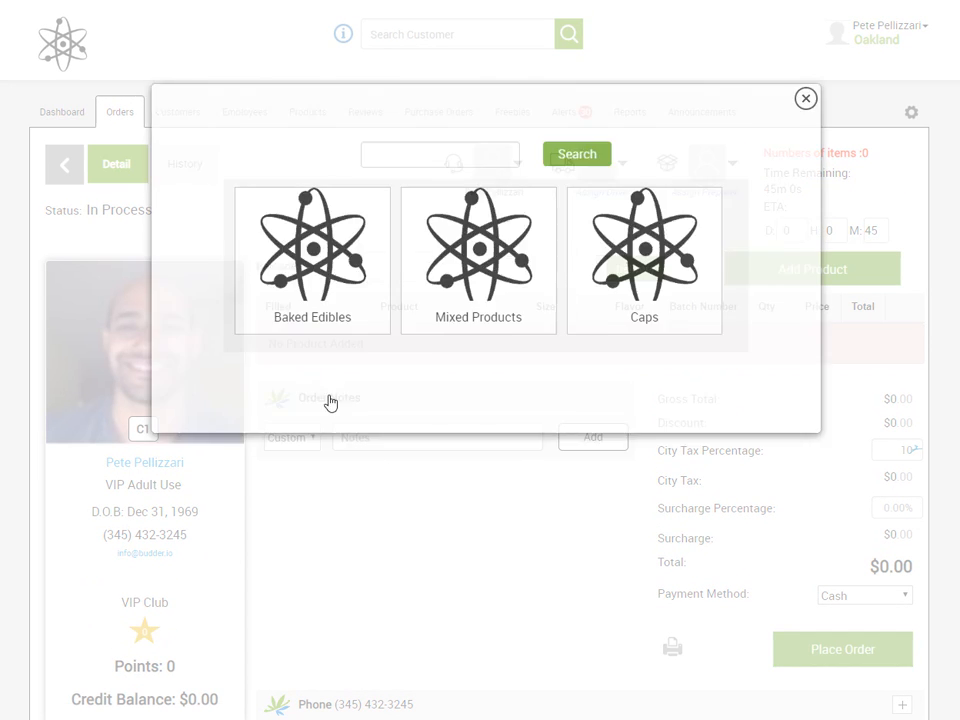
click(295, 346)
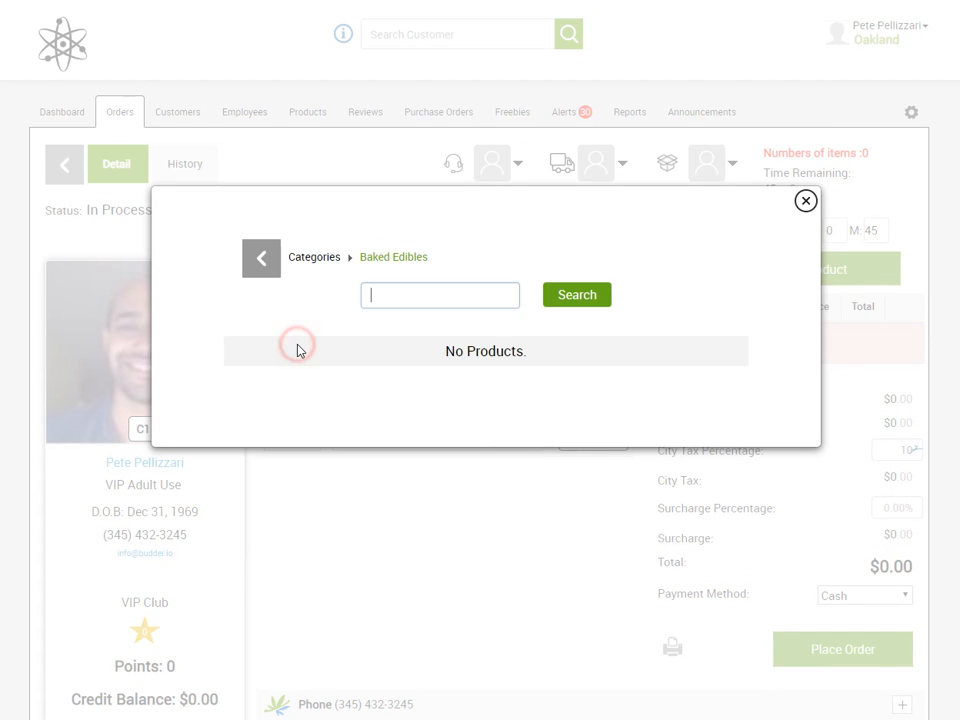
click(268, 270)
click(448, 336)
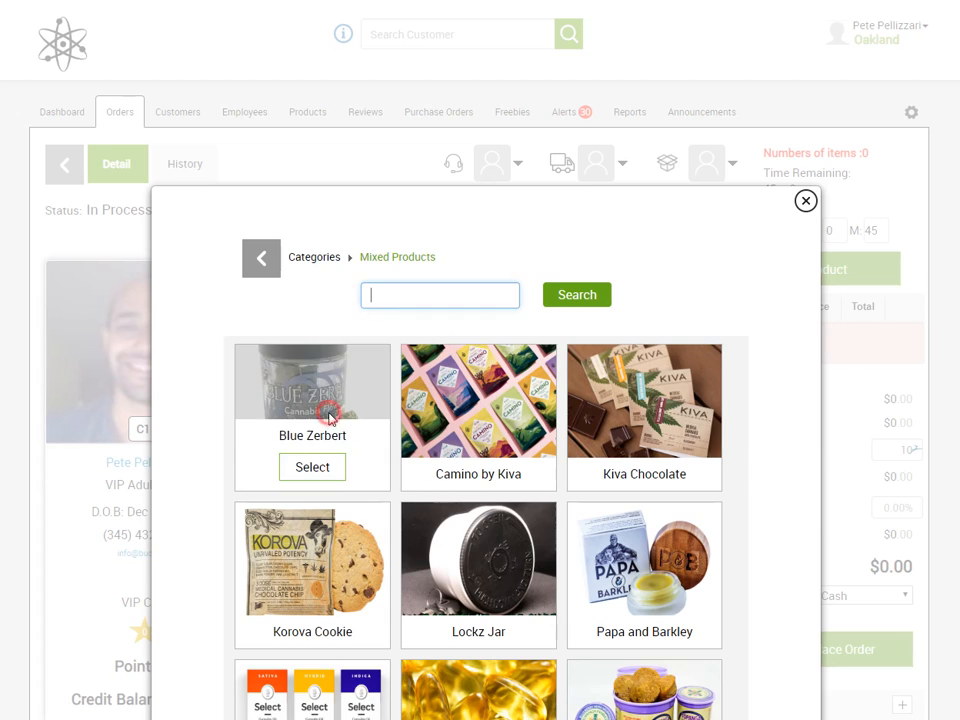
click(329, 418)
click(726, 499)
click(731, 498)
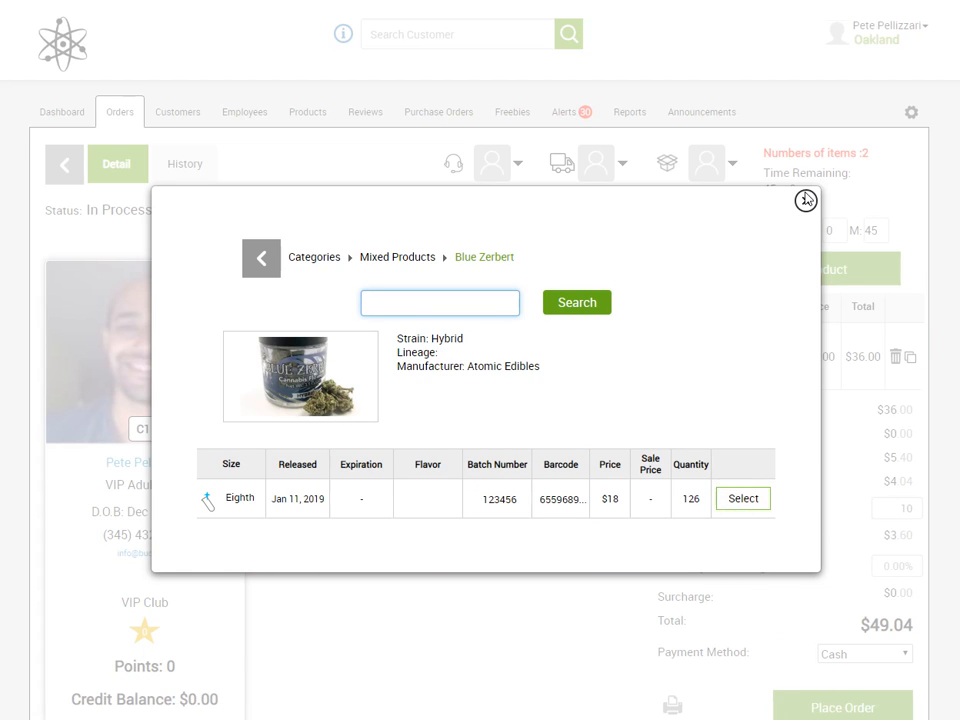
click(806, 200)
Place the order, now totaling $49.04
click(831, 707)
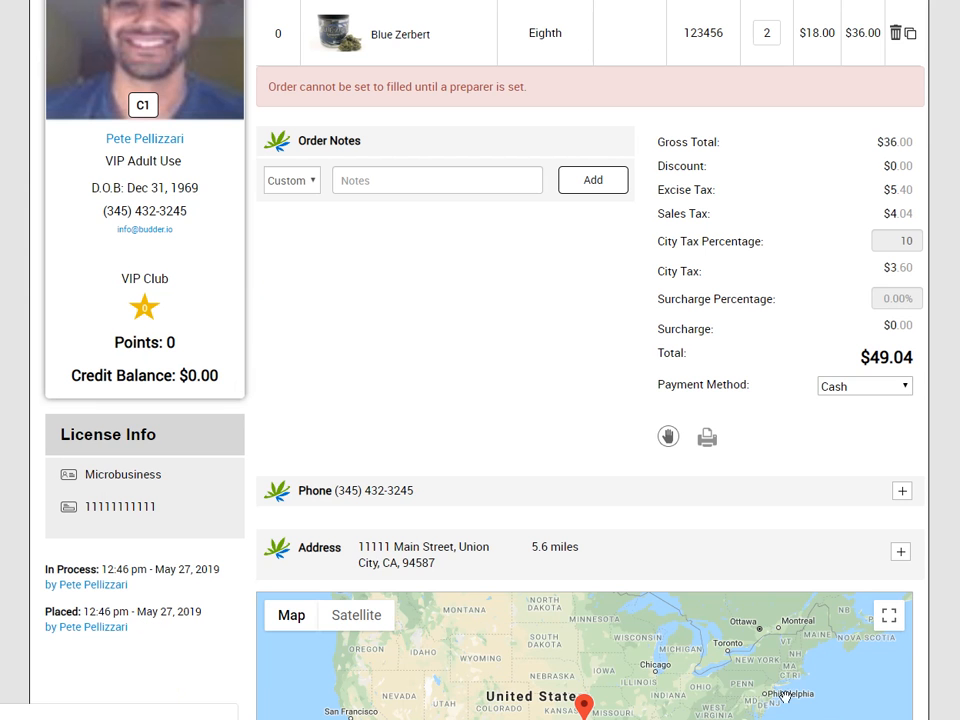
scroll(564, 409, up, 4)
scroll(555, 579, down, 3)
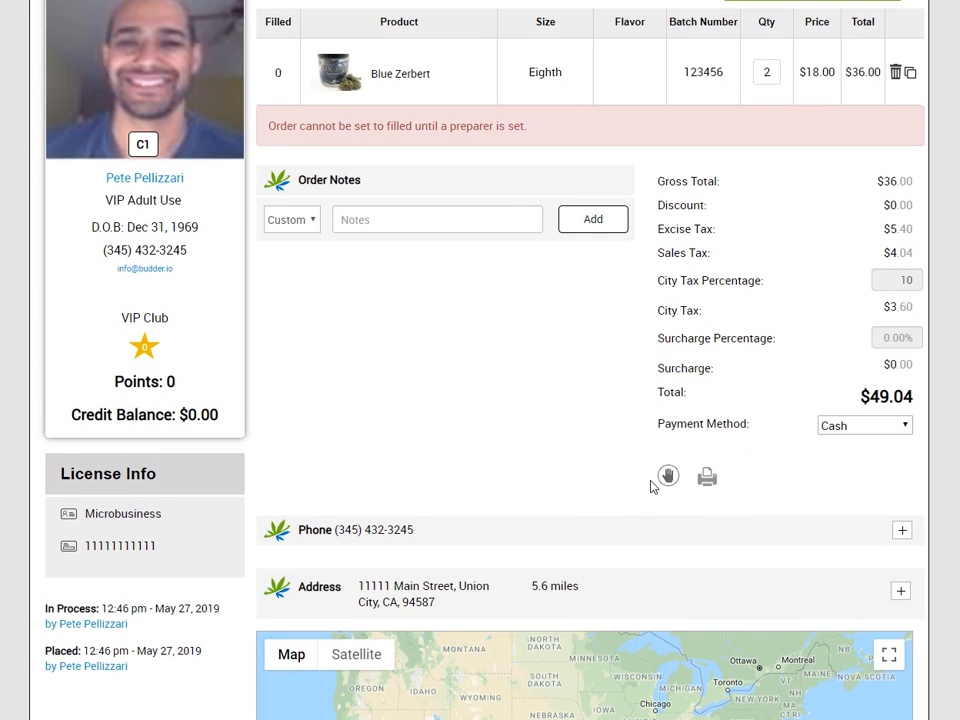
After the missing-preparer alert, assign a staff member as the order's preparer
click(714, 487)
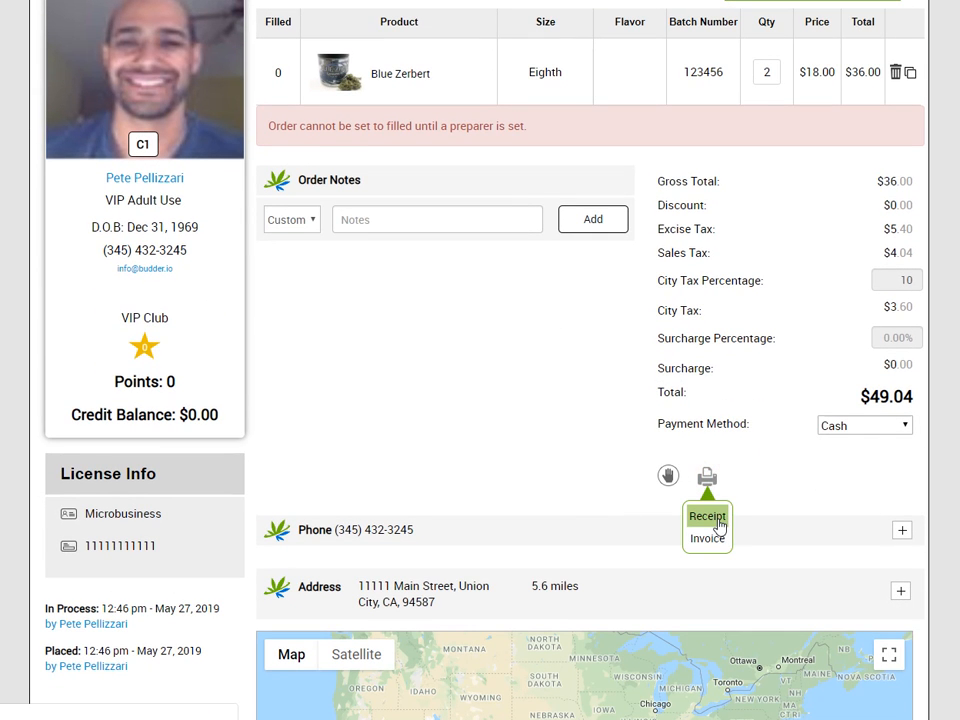
click(719, 522)
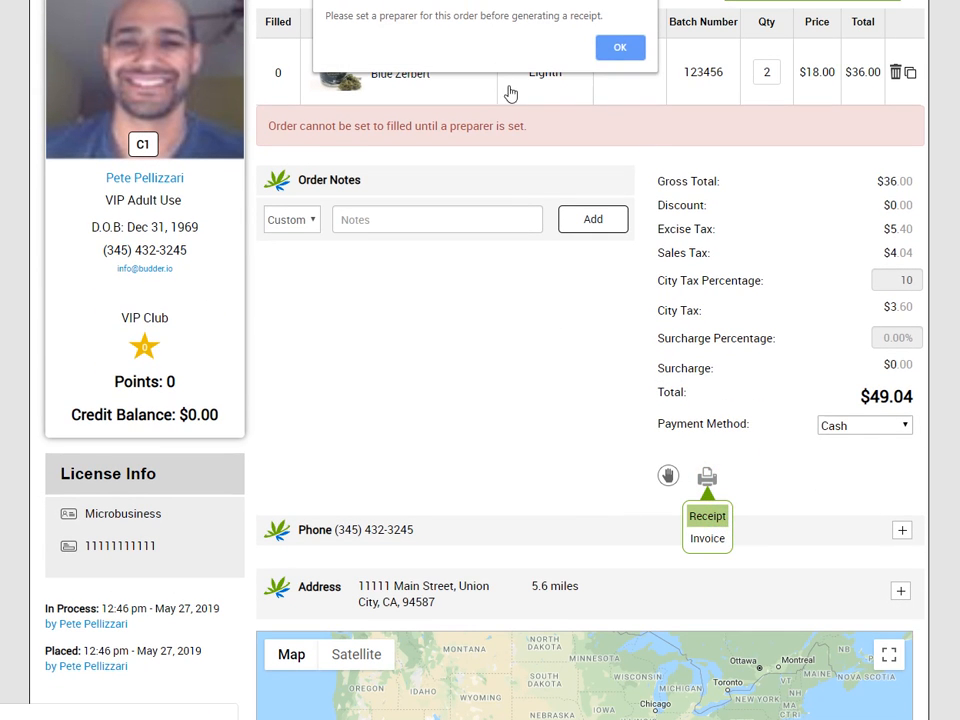
click(603, 45)
scroll(640, 250, up, 3)
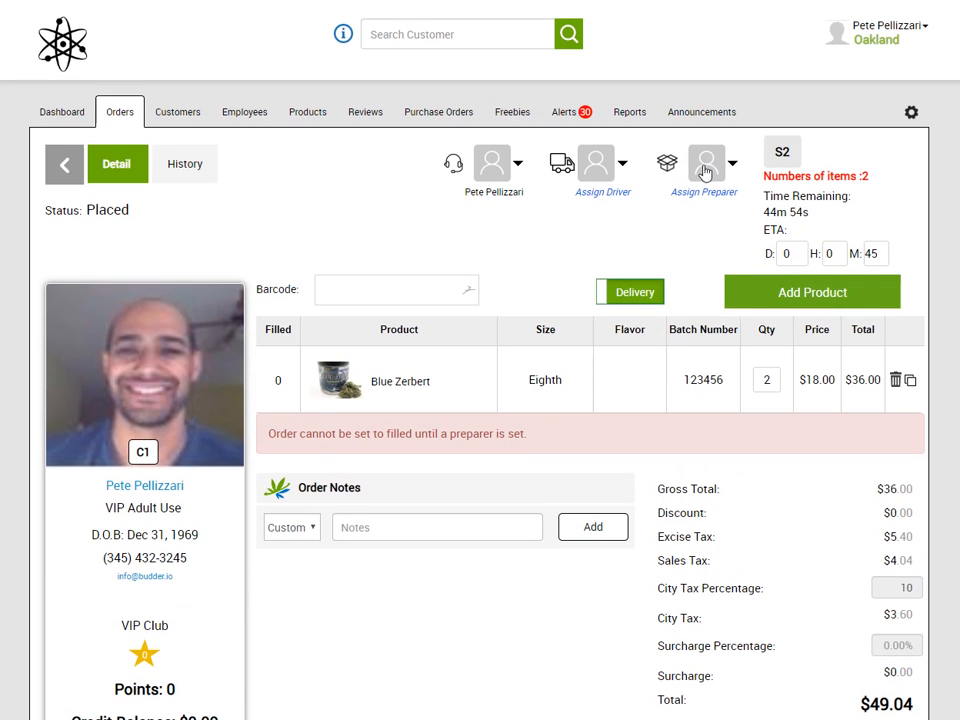
click(704, 172)
click(707, 222)
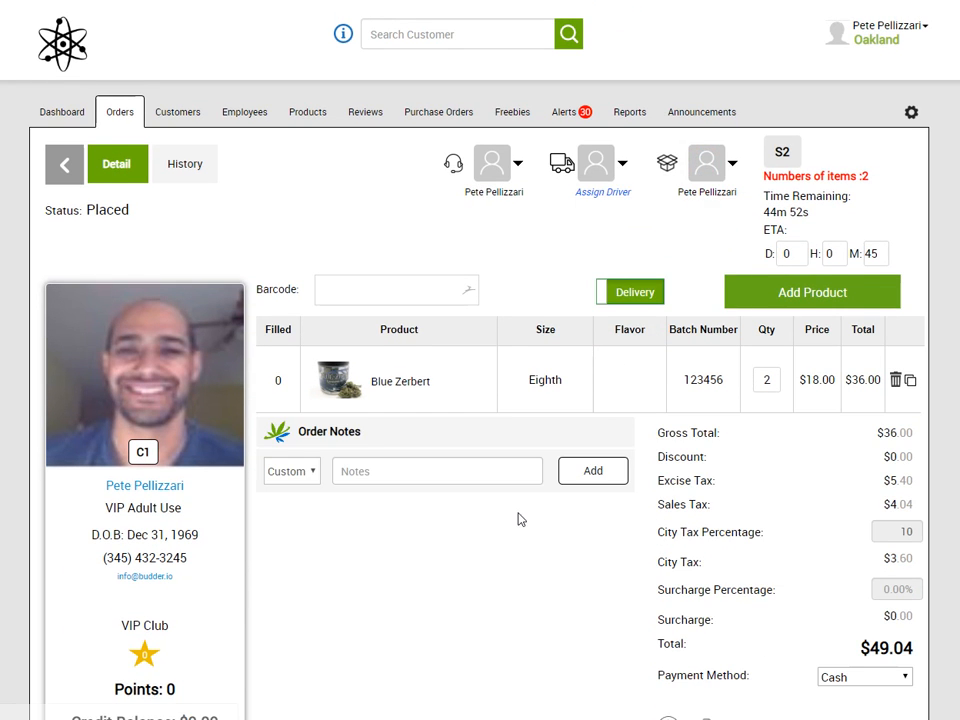
Generate the order's receipt showing the Microbusiness license and $49.04 total
scroll(518, 519, down, 3)
mouse_move(707, 424)
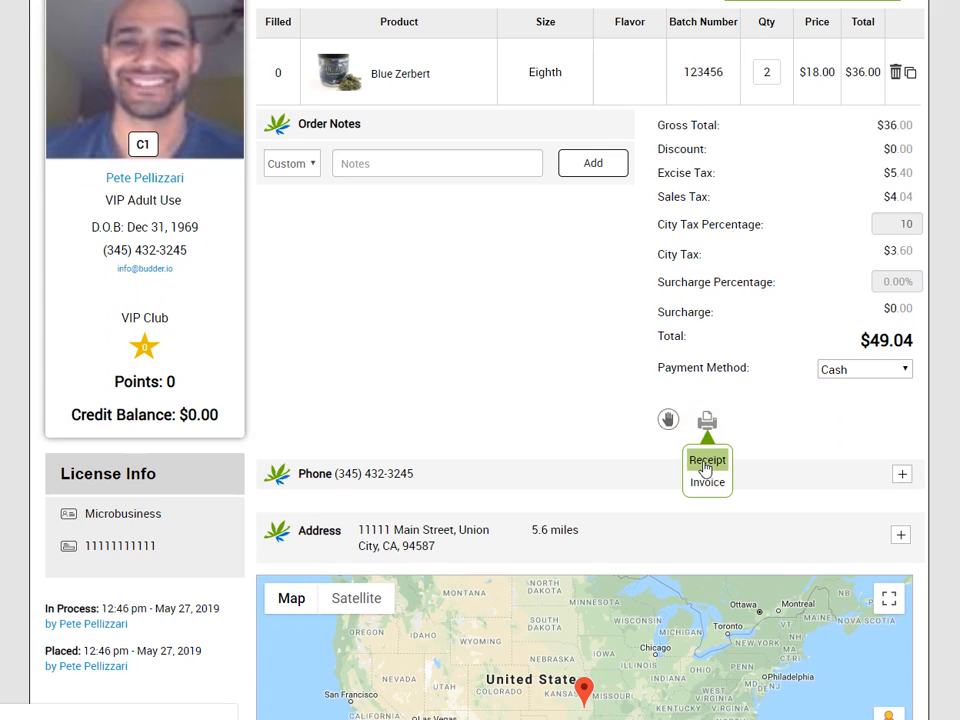
click(706, 462)
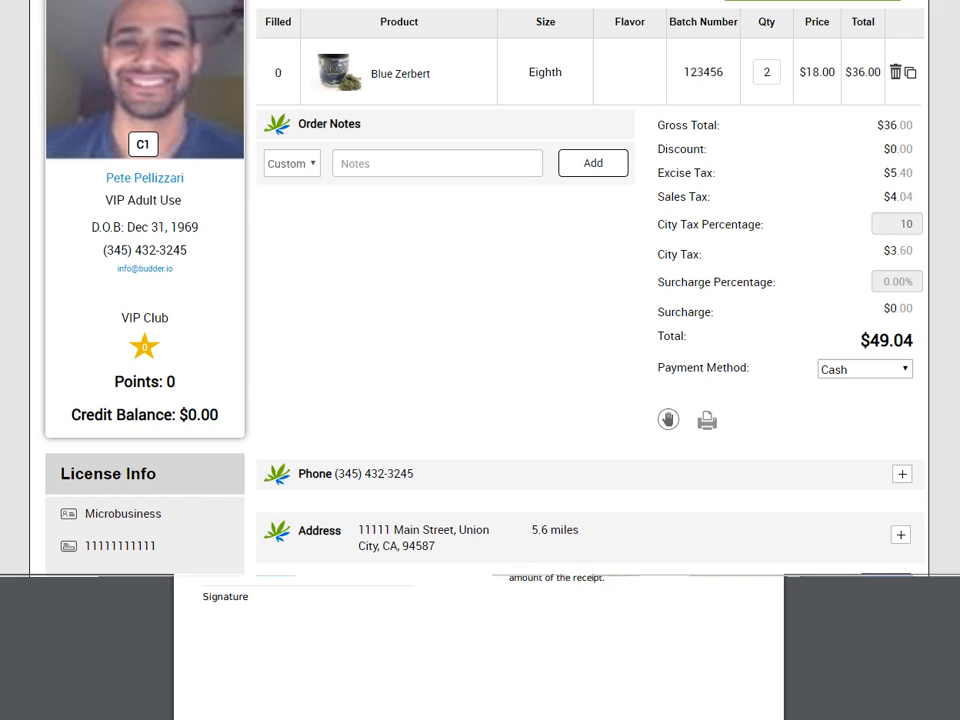
scroll(408, 425, up, 3)
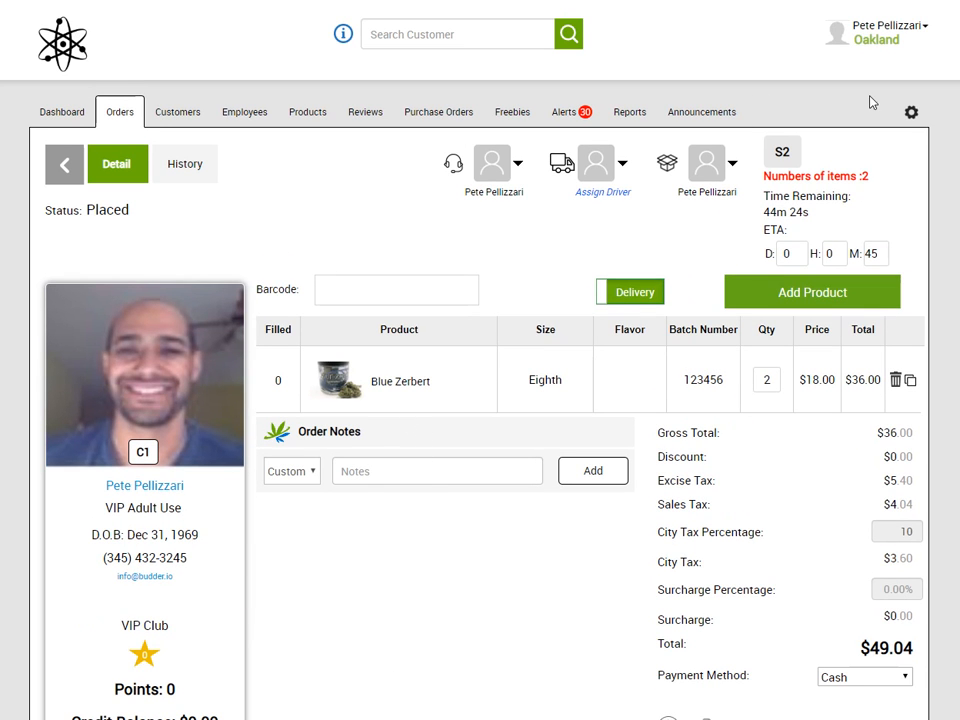
Reopen License Manager and browse the License Type options without changing them
click(911, 112)
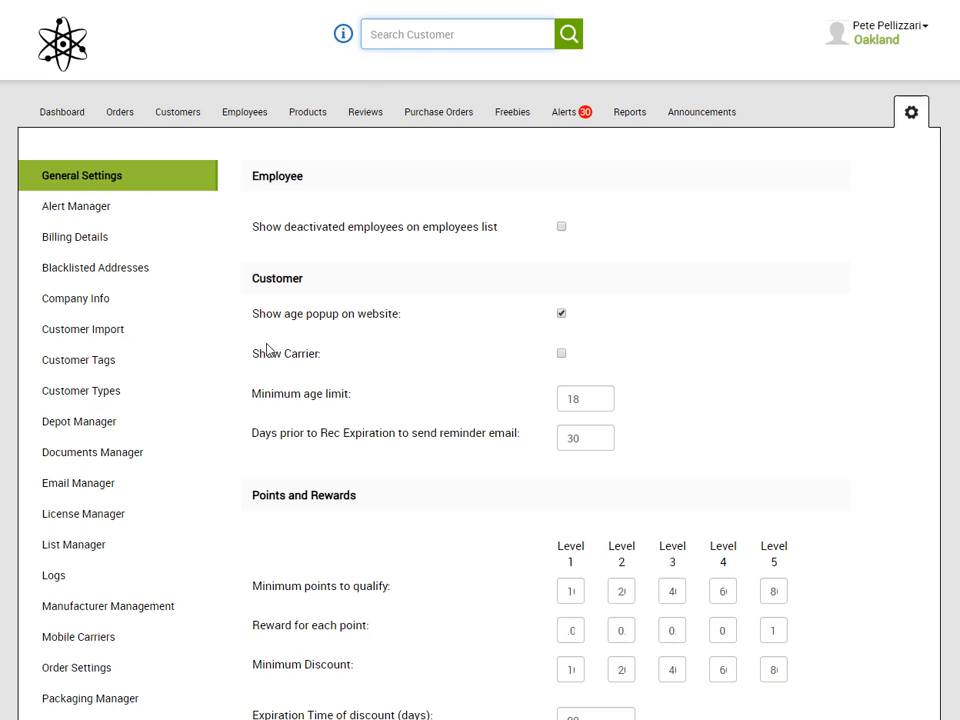
click(118, 516)
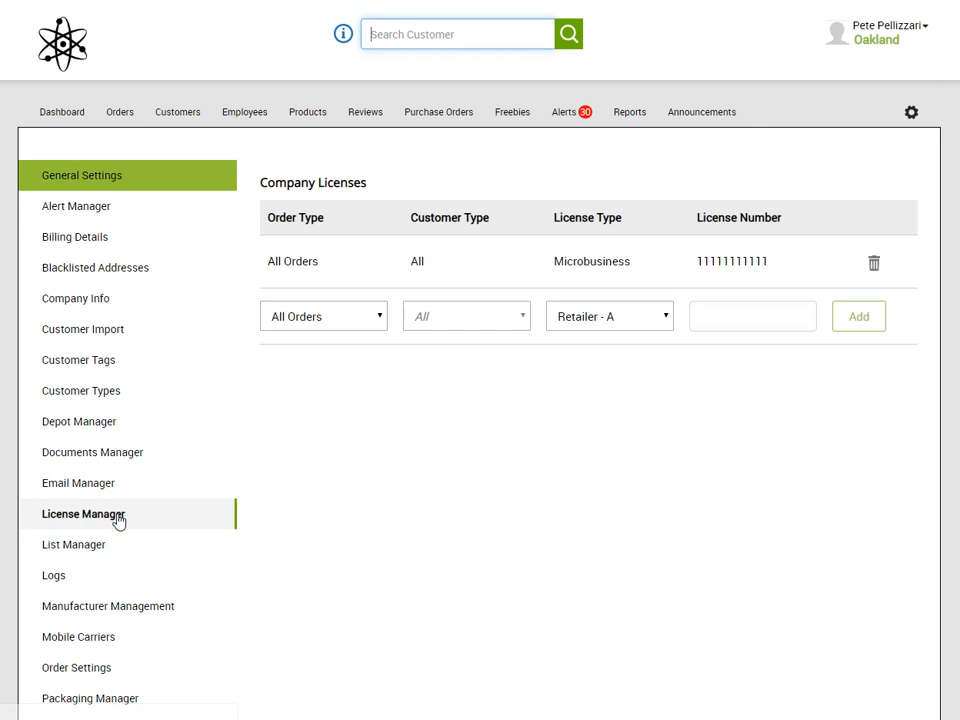
click(662, 318)
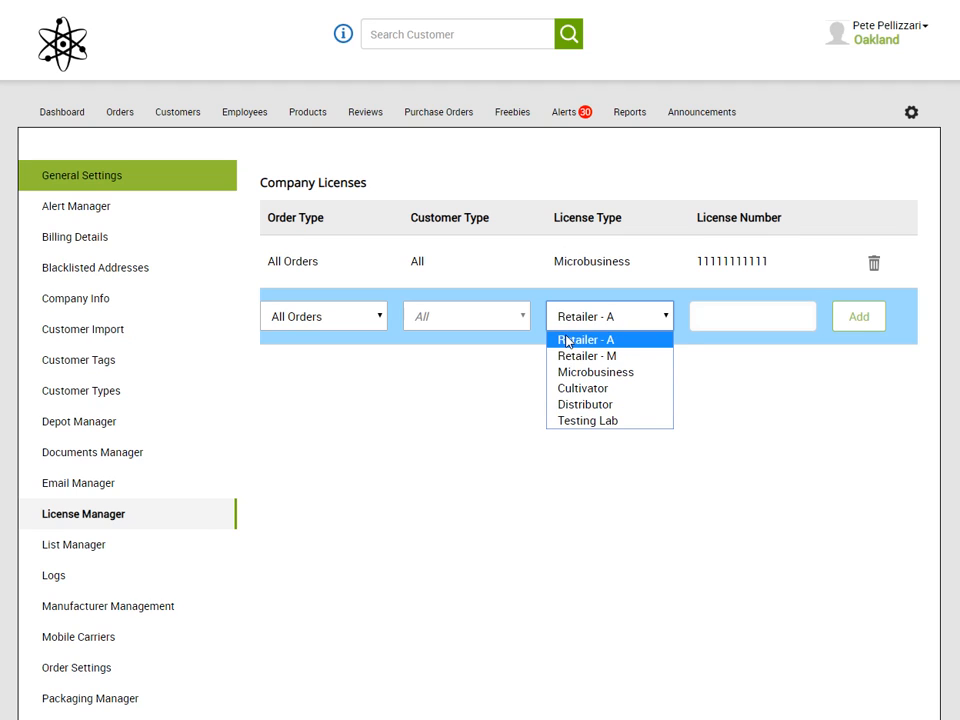
click(386, 400)
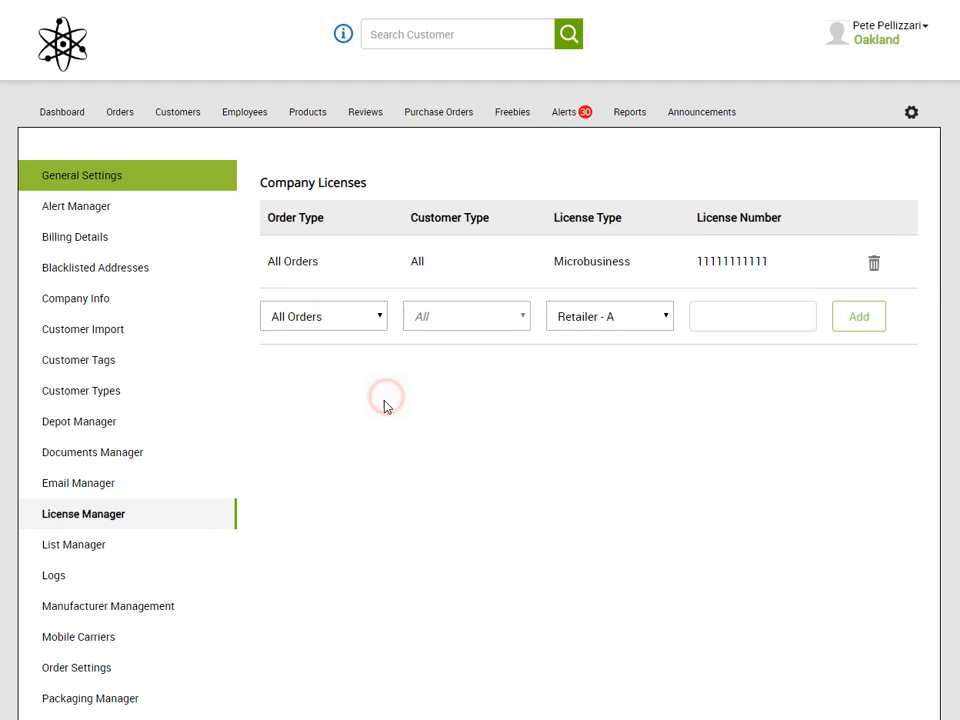
In List Manager, show the License Types values: Retailer - A, Retailer - M, Microbusiness, Cultivator, Distributor, Testing Lab
click(86, 549)
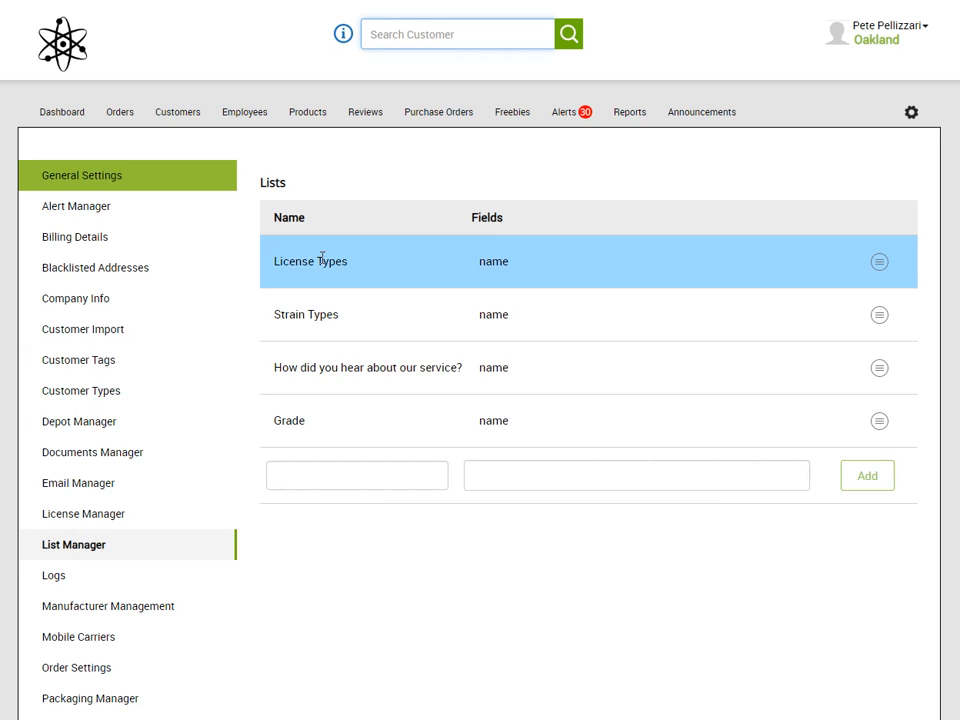
click(879, 263)
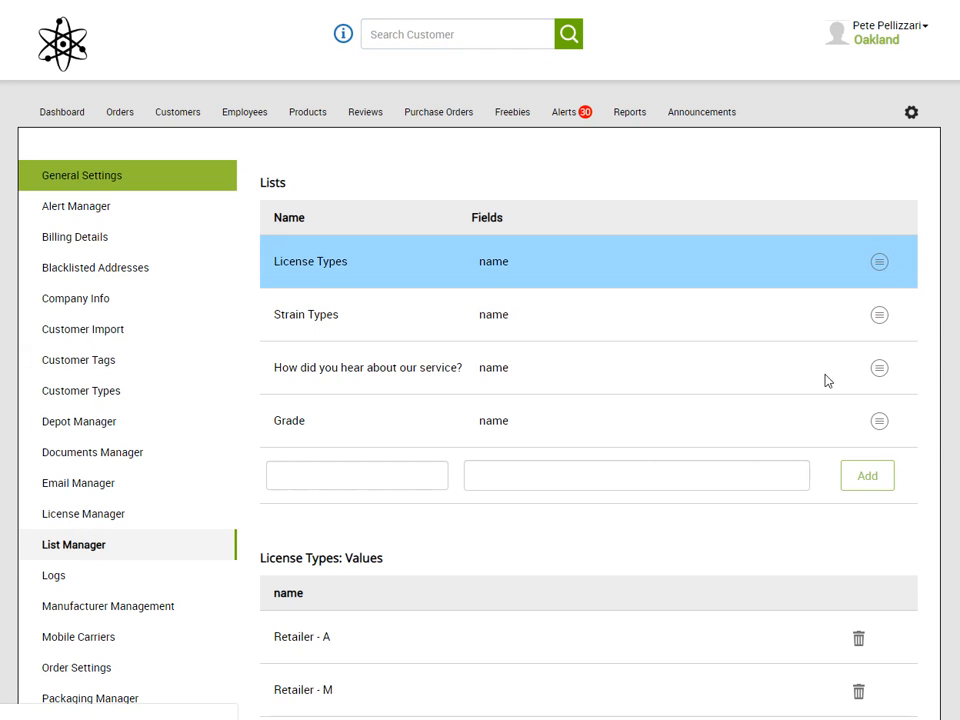
scroll(821, 536, down, 3)
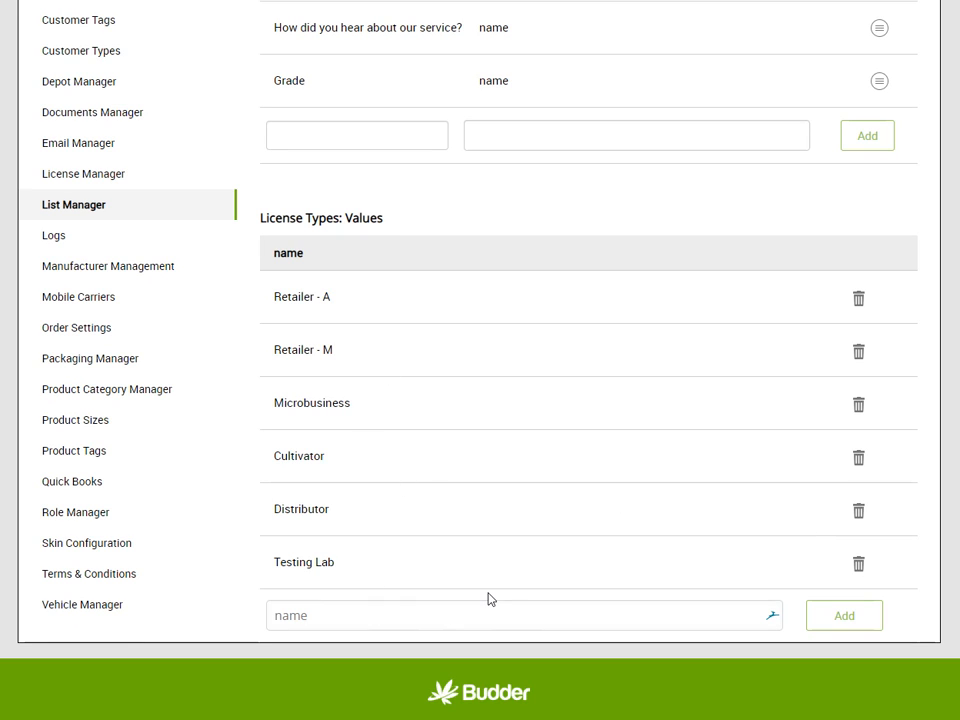
scroll(460, 597, up, 5)
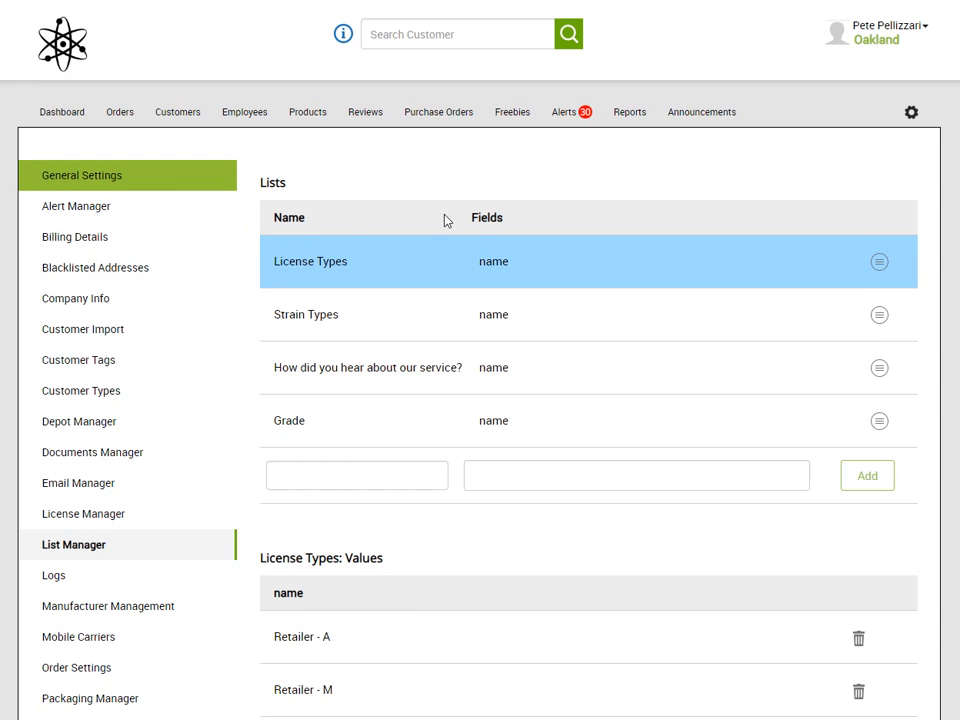